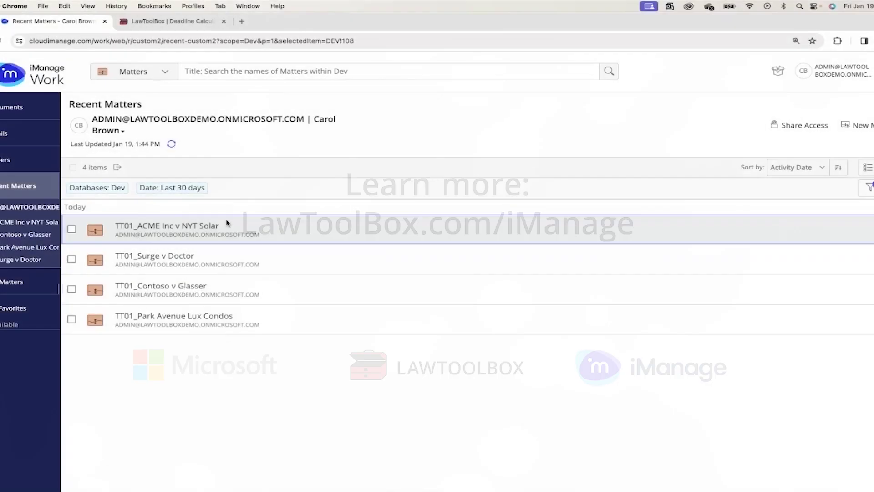
- Review the LawToolBox deadlines for the ACME Inc v NYT Solar matter
right_click(227, 223)
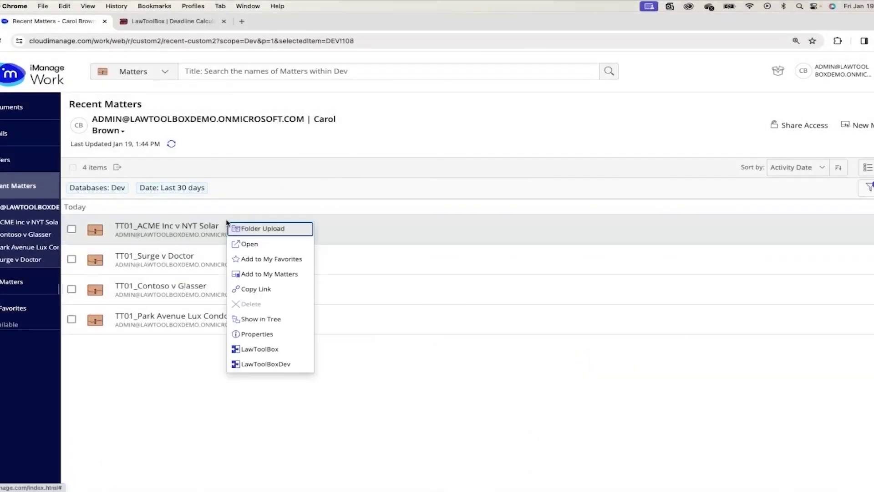
left_click(252, 365)
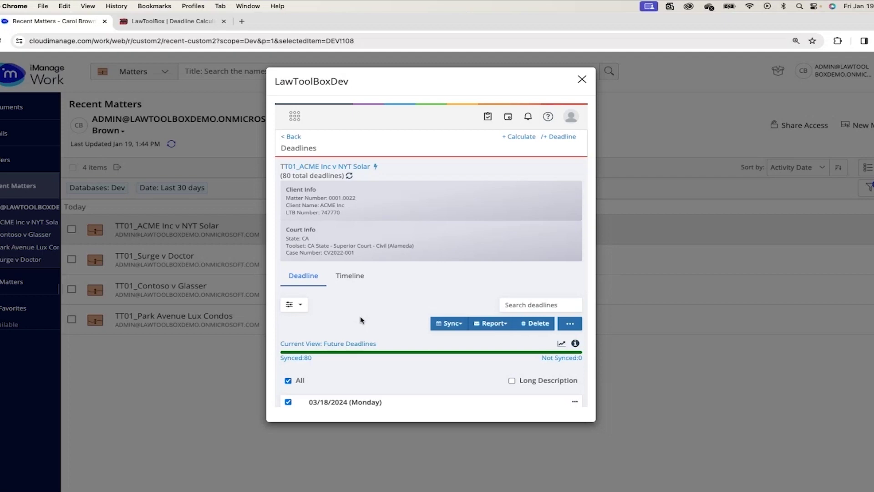
scroll(360, 320, "down", 1)
scroll(361, 321, "down", 1)
scroll(361, 320, "down", 2)
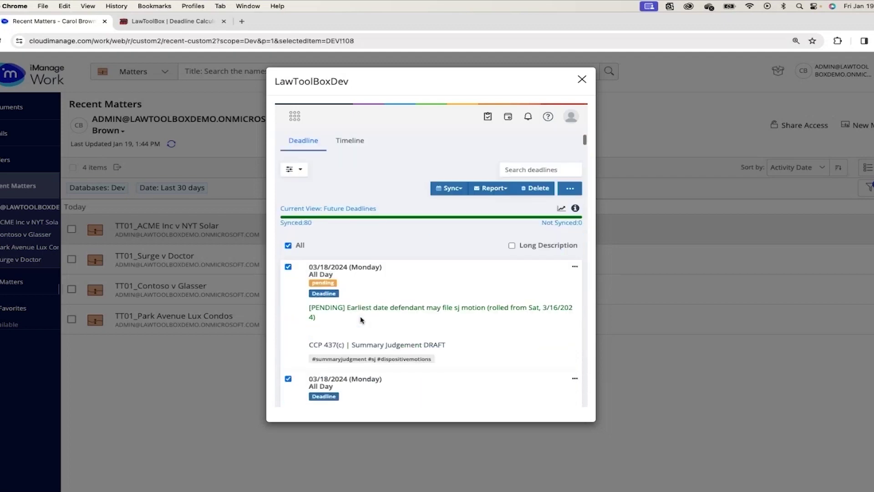
scroll(360, 320, "down", 1)
scroll(361, 320, "down", 2)
scroll(360, 320, "down", 2)
scroll(361, 320, "down", 2)
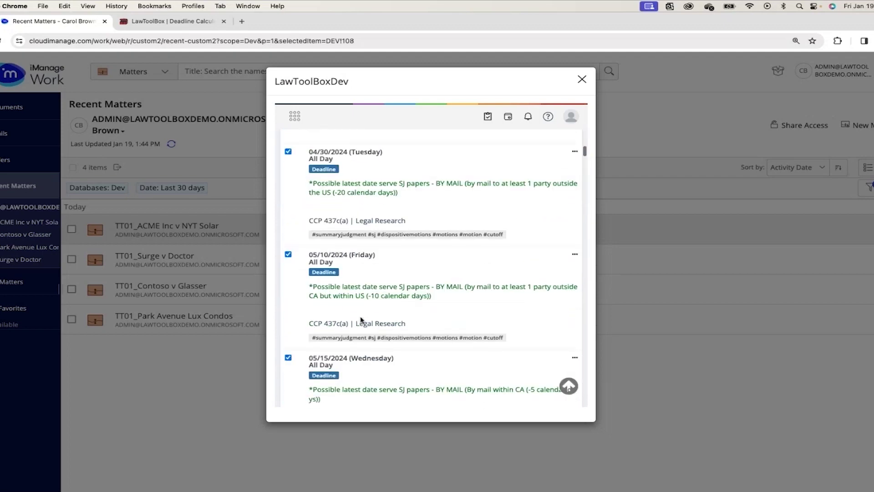
- Create a Teams team for the Suncorp matter from the Litigation template
scroll(361, 320, "up", 10)
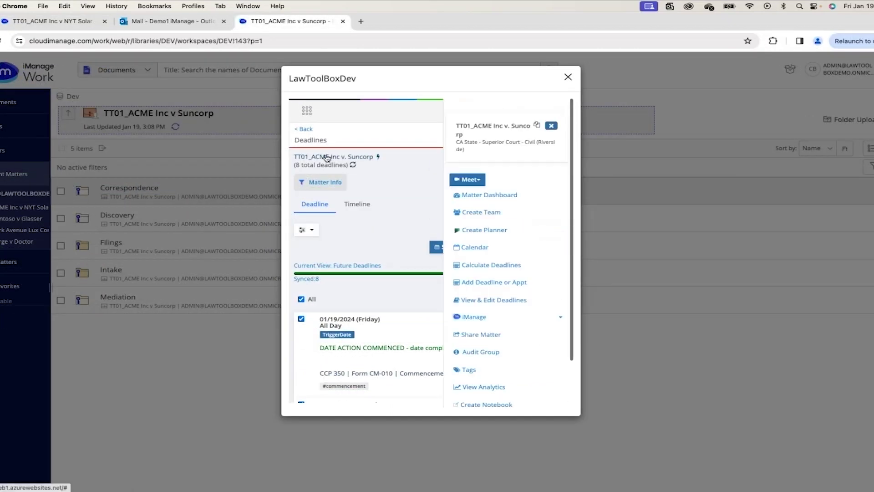
left_click(481, 213)
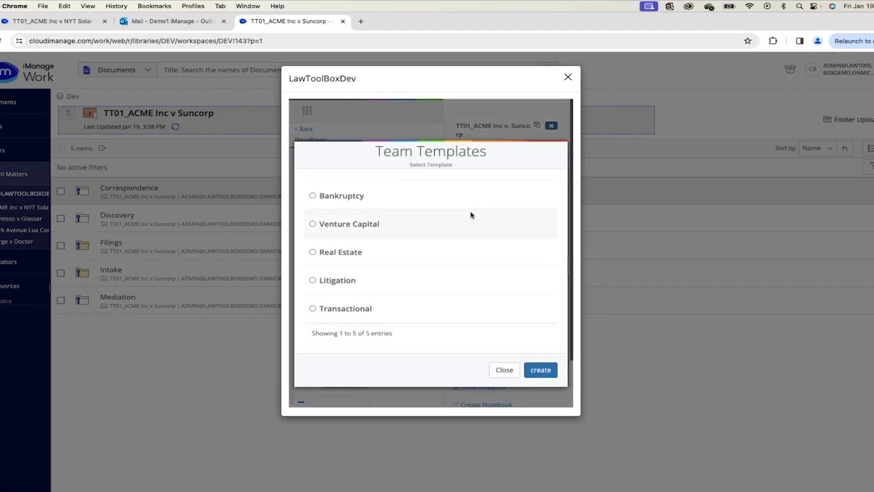
left_click(346, 280)
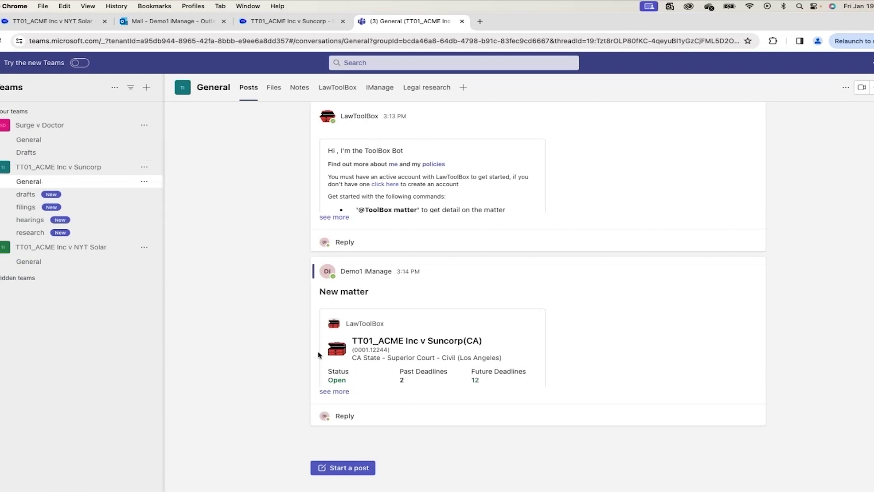
- Expand the LawToolBox matter card, view the LawToolBox app, and follow its iManage workspace link
left_click(335, 392)
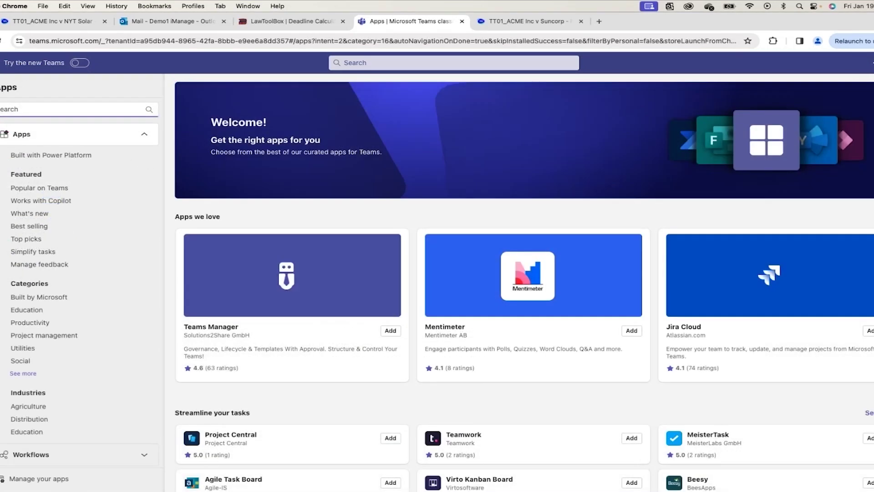
left_click(39, 200)
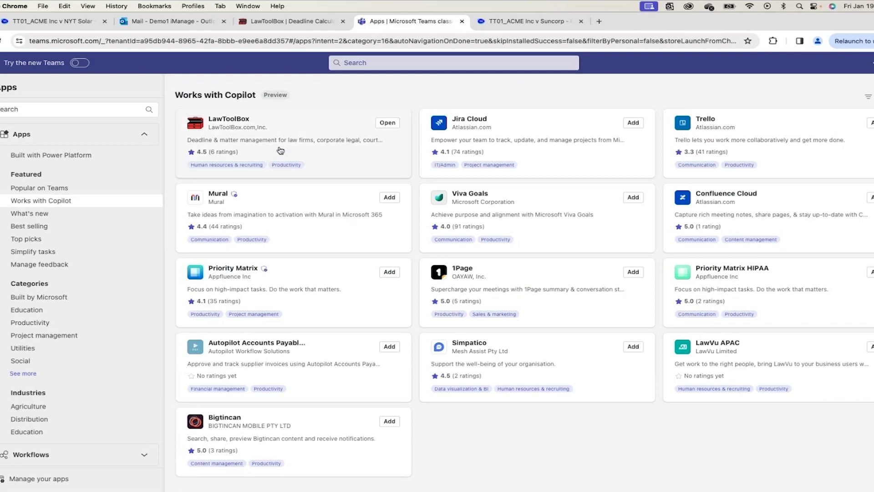
left_click(304, 130)
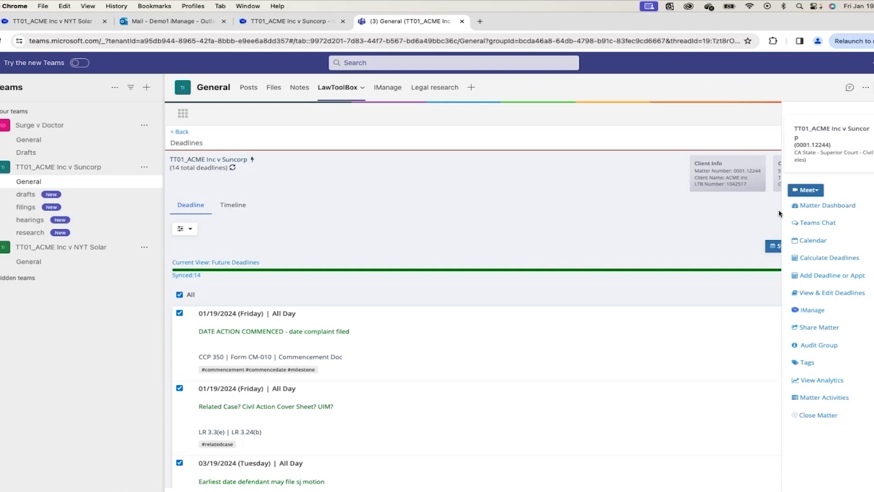
left_click(834, 312)
left_click(844, 331)
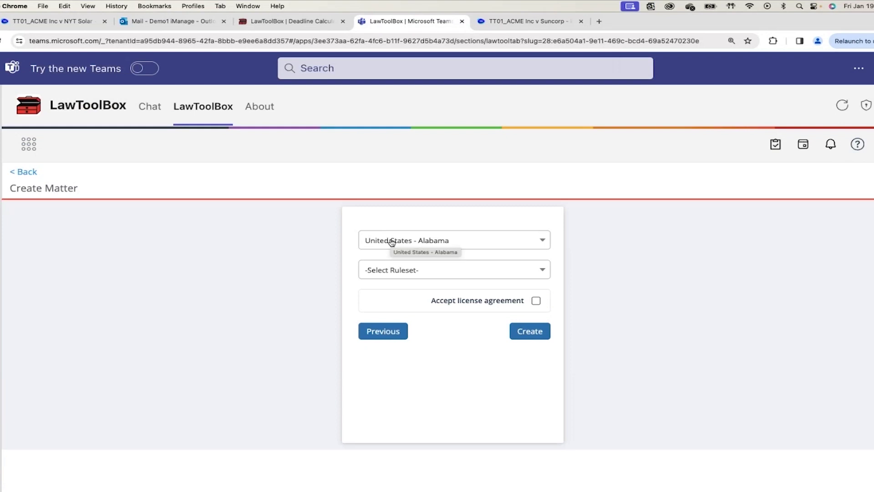
- Open the Create Matter jurisdiction dropdown and scroll through the full list of courts
left_click(392, 241)
scroll(395, 321, "down", 1)
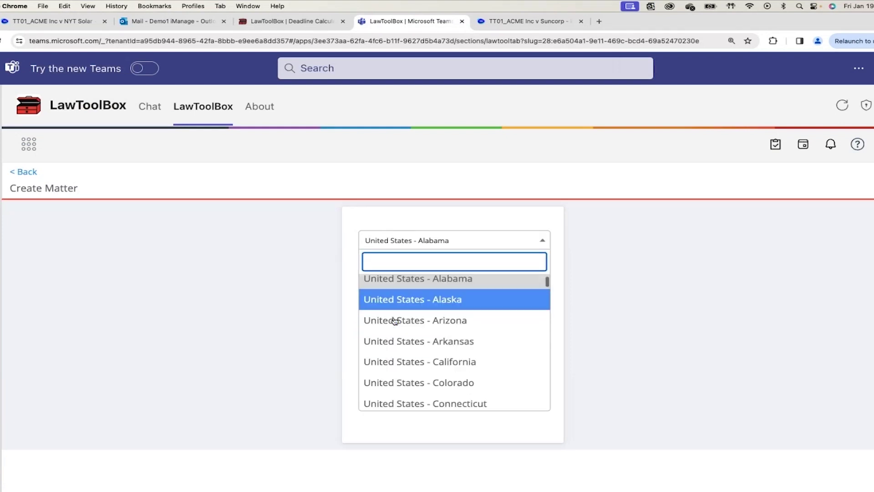
scroll(394, 321, "down", 4)
scroll(394, 321, "down", 1)
scroll(394, 321, "down", 3)
scroll(394, 321, "down", 2)
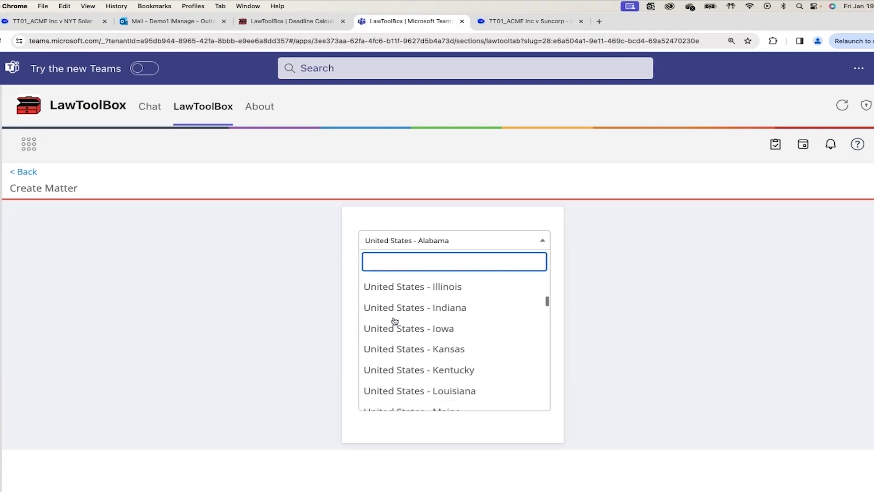
scroll(394, 321, "down", 4)
scroll(395, 321, "down", 2)
scroll(394, 321, "down", 5)
scroll(394, 321, "down", 3)
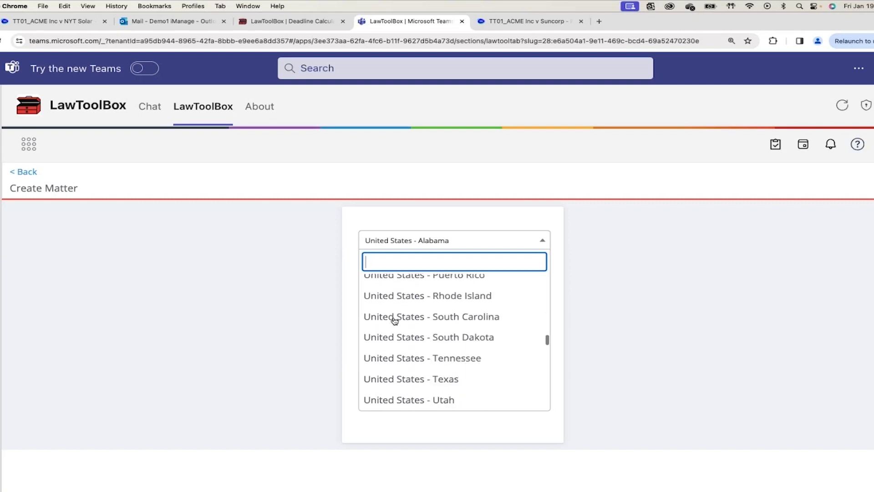
scroll(394, 321, "down", 4)
scroll(394, 321, "down", 1)
scroll(394, 321, "down", 3)
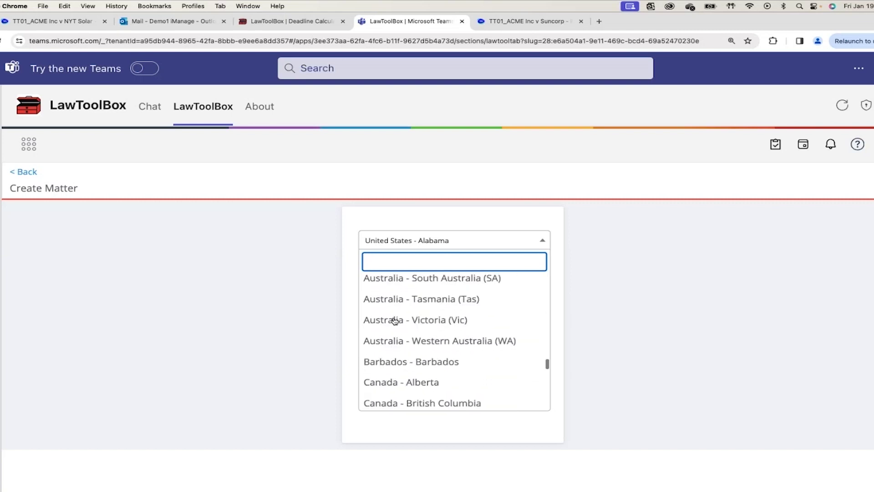
scroll(394, 321, "down", 2)
scroll(394, 321, "down", 2)
scroll(394, 321, "down", 4)
scroll(395, 321, "down", 1)
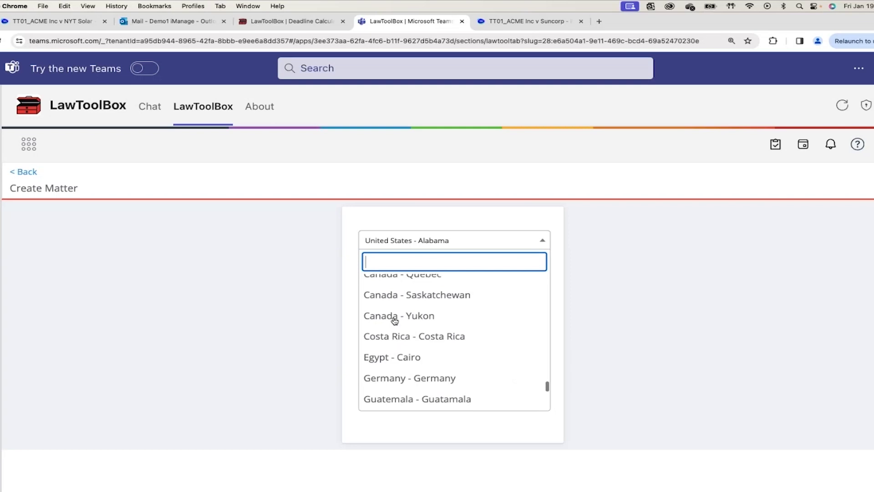
scroll(394, 321, "down", 4)
scroll(394, 321, "down", 3)
scroll(394, 321, "down", 3)
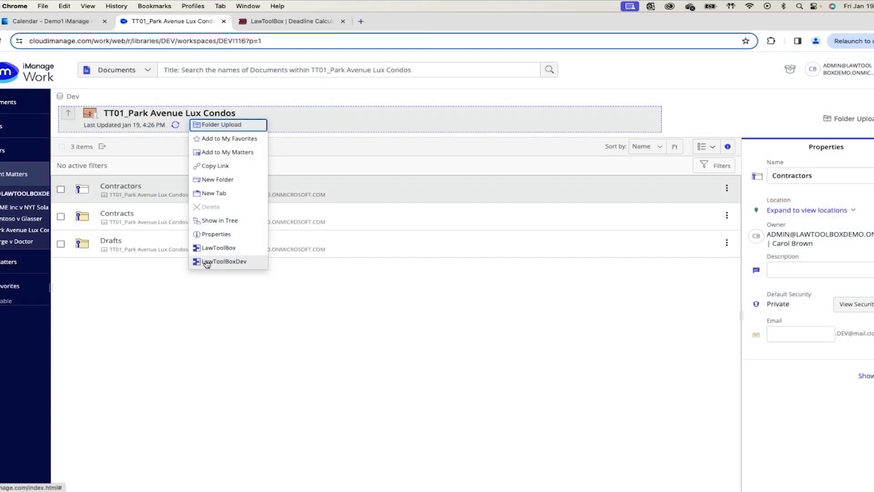
- Open the Park Avenue Lux Condos deadlines and expand the January 2024 entries
left_click(208, 262)
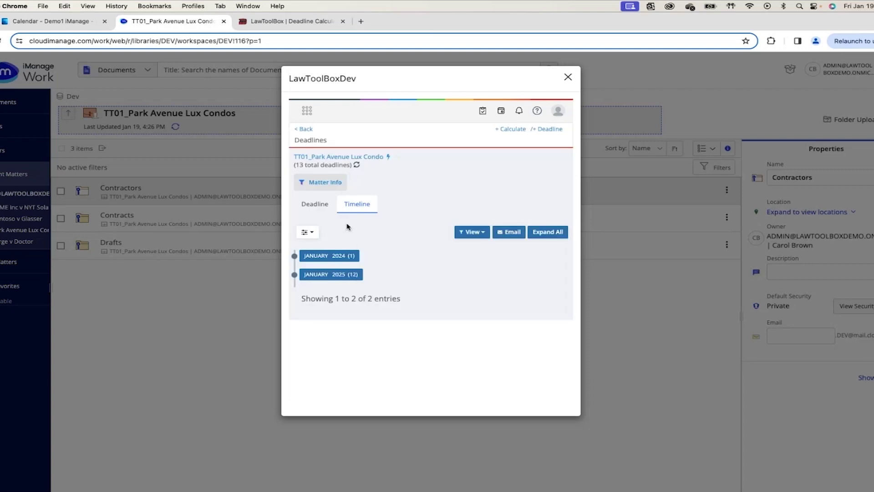
left_click(339, 256)
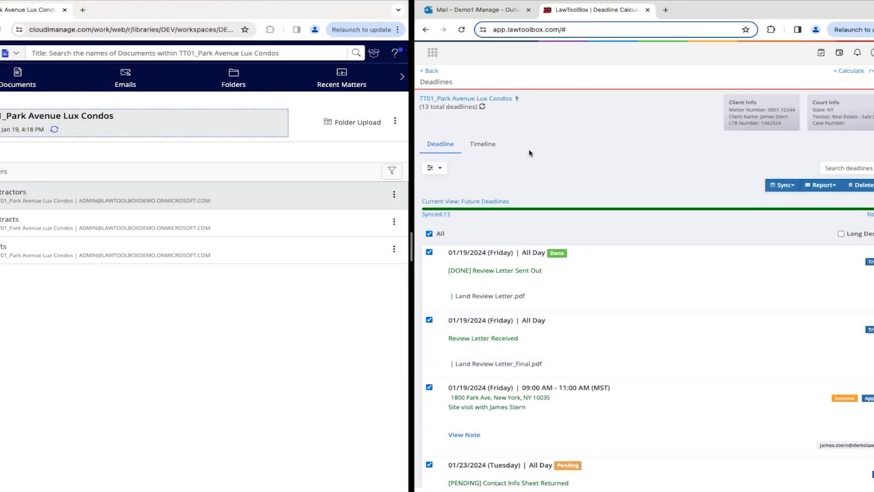
scroll(530, 153, "down", 3)
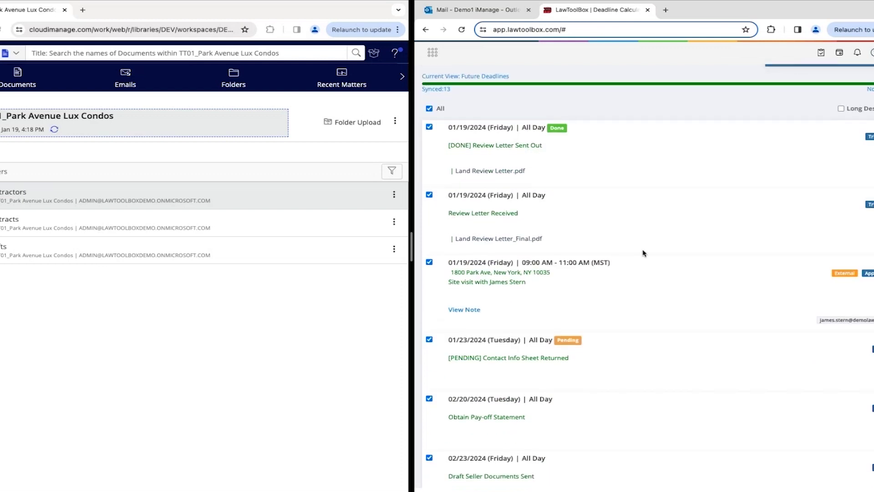
- Link land_purchase_agreement to the site-visit deadline and open it in iManage
left_click(868, 273)
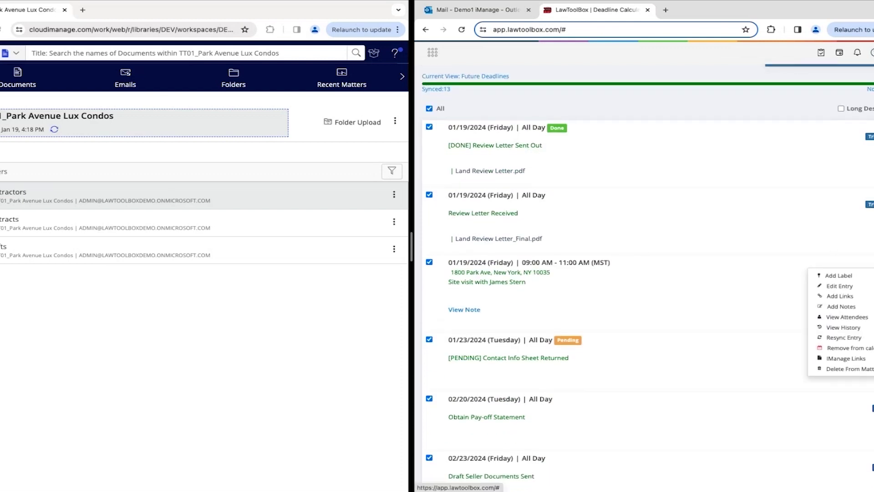
left_click(849, 360)
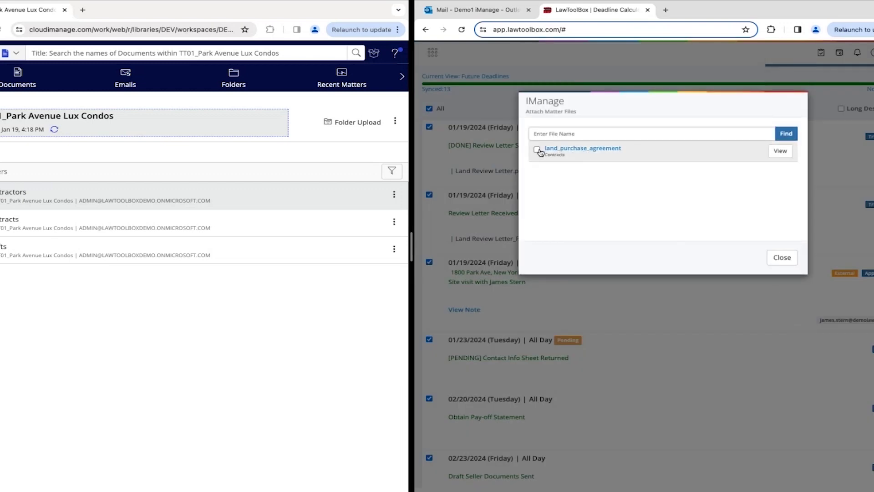
left_click(537, 150)
left_click(780, 258)
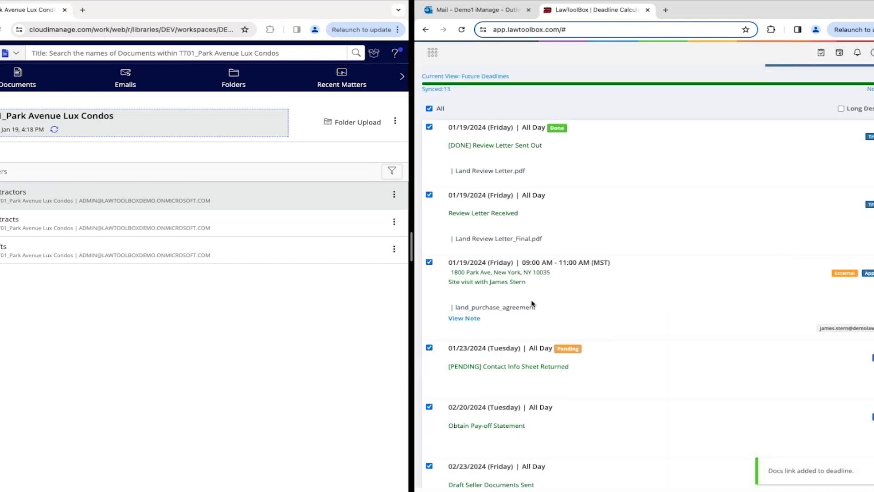
left_click(514, 308)
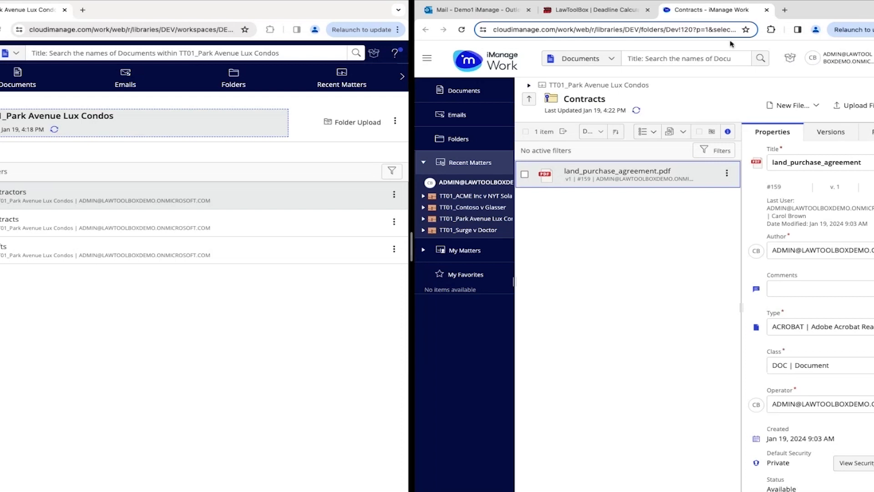
left_click(767, 9)
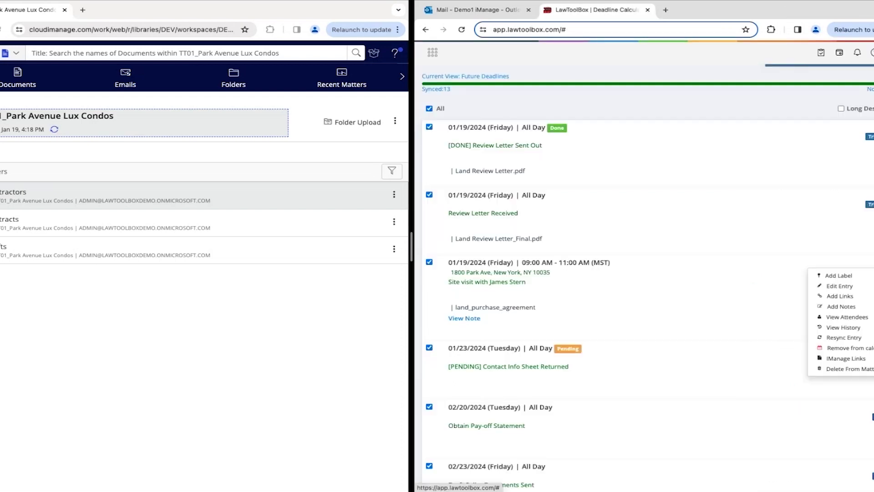
left_click(867, 277)
left_click(641, 145)
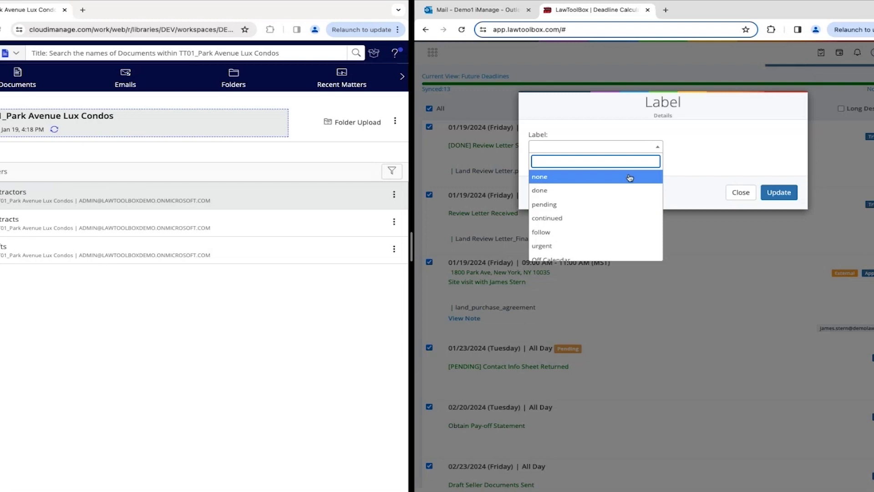
left_click(622, 190)
left_click(774, 197)
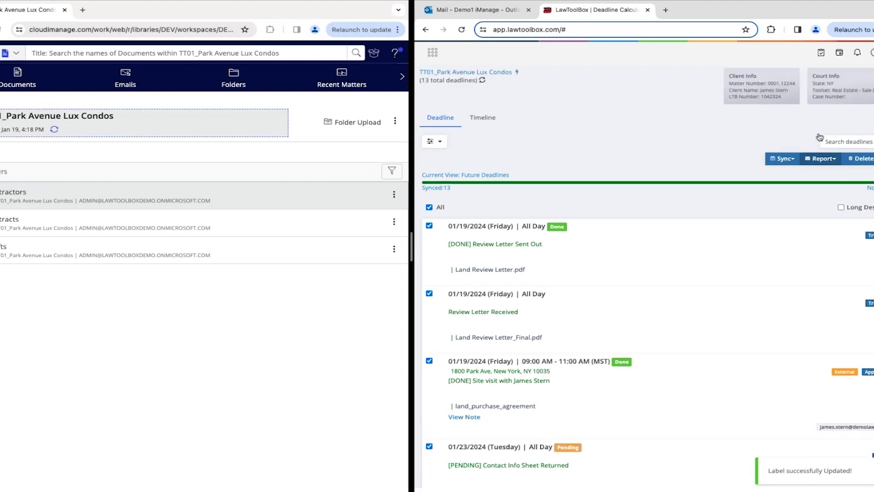
left_click(818, 188)
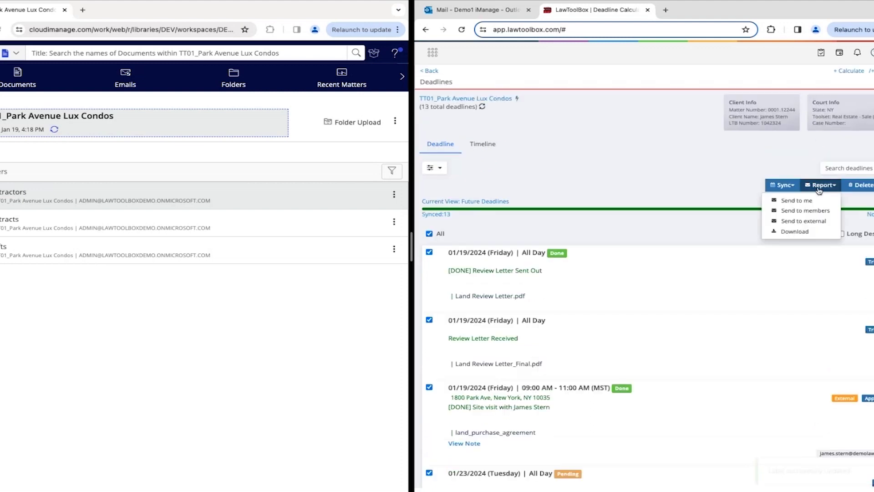
left_click(813, 214)
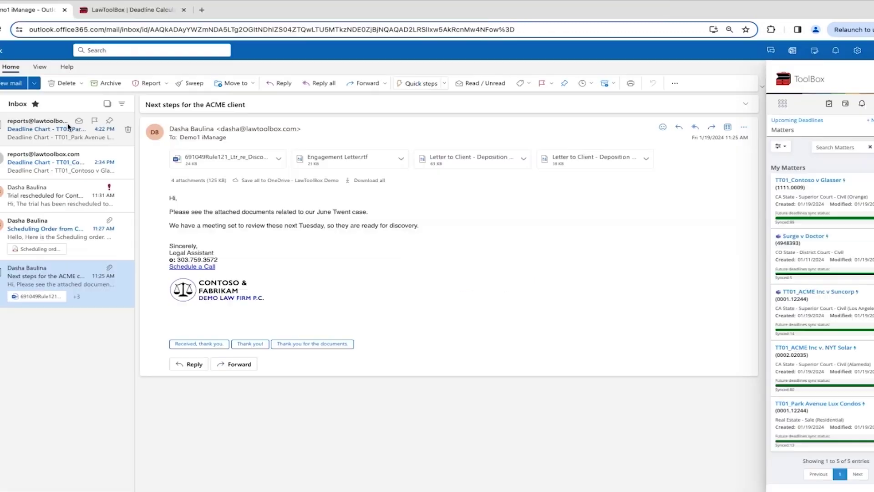
- Open the emailed Park Avenue deadline chart and its land_purchase_agreement document in iManage
left_click(64, 132)
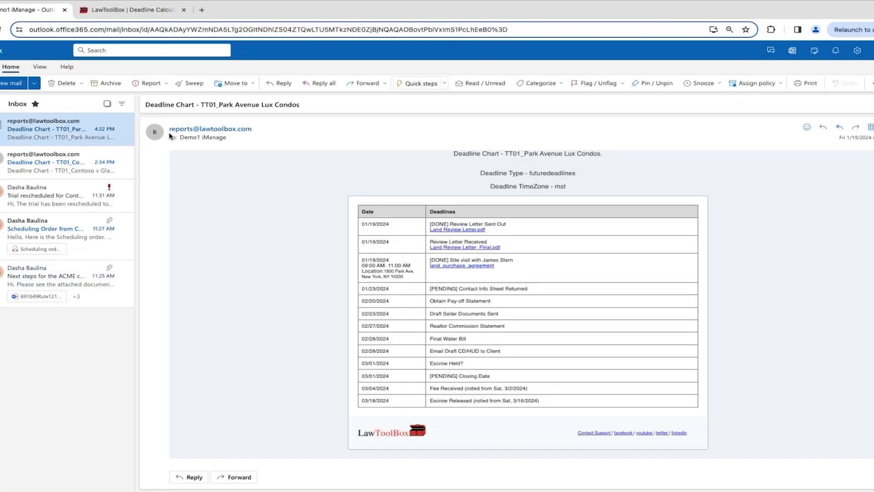
left_click(461, 268)
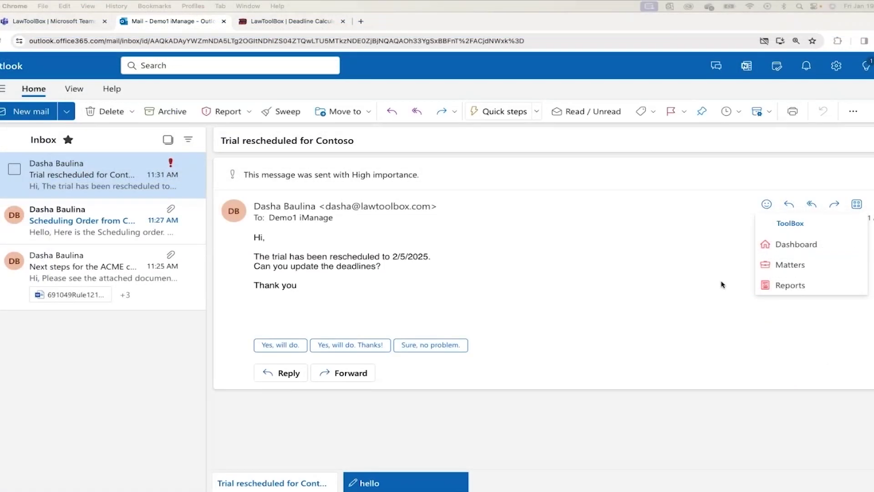
left_click(772, 269)
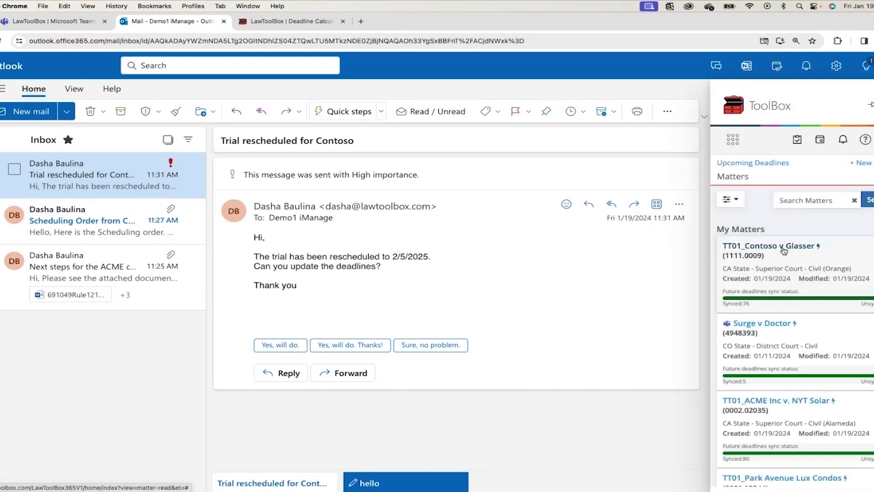
- Start a deadline calculation for TT01_Contoso v Glasser and search triggers for 'trial'
left_click(784, 250)
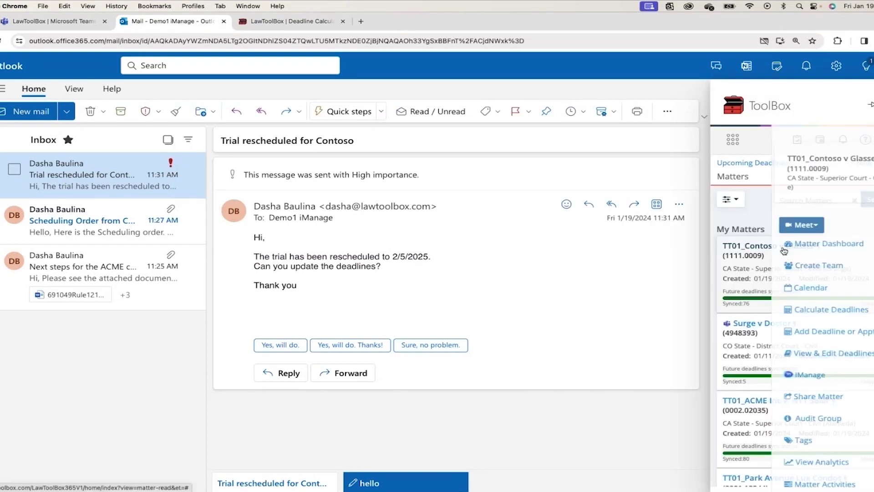
left_click(792, 310)
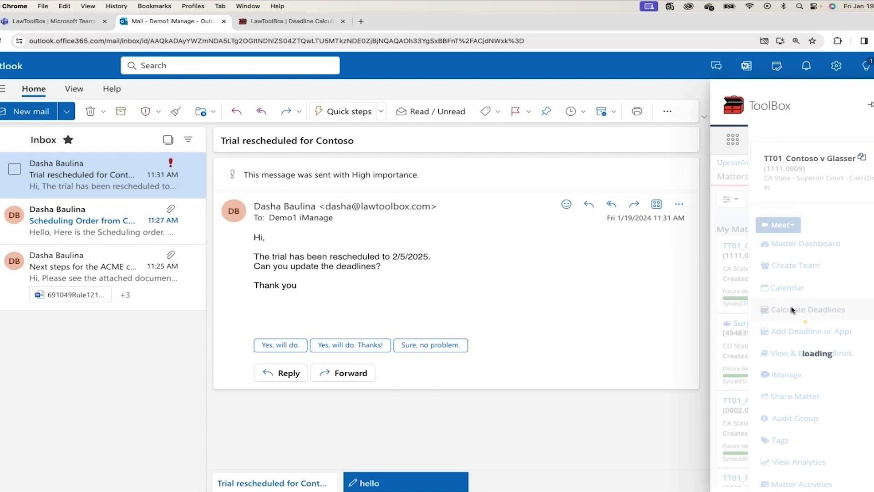
left_click(791, 302)
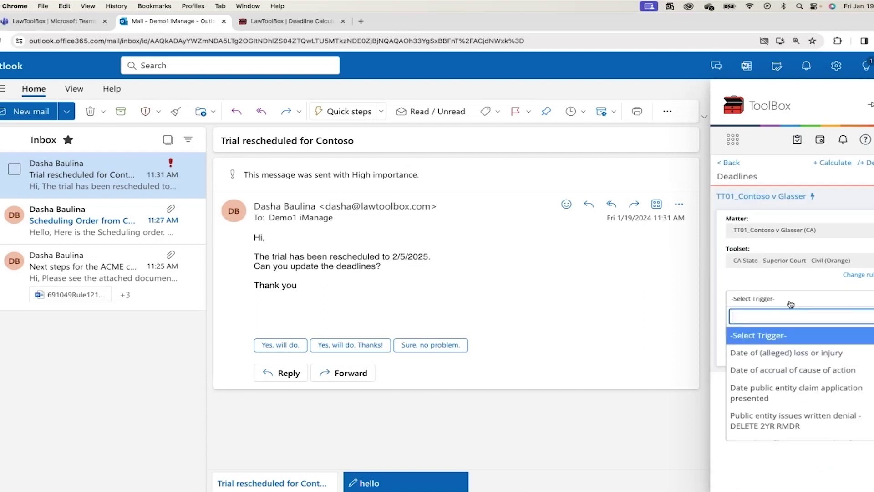
type("tri")
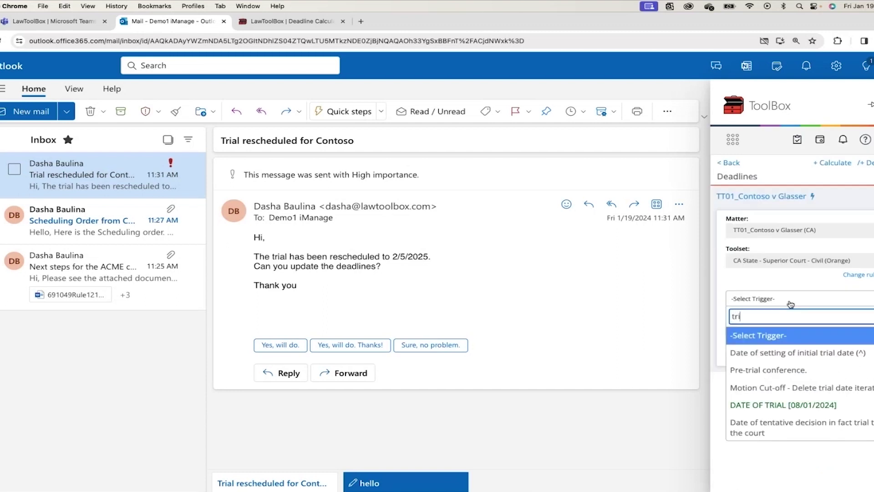
type("al")
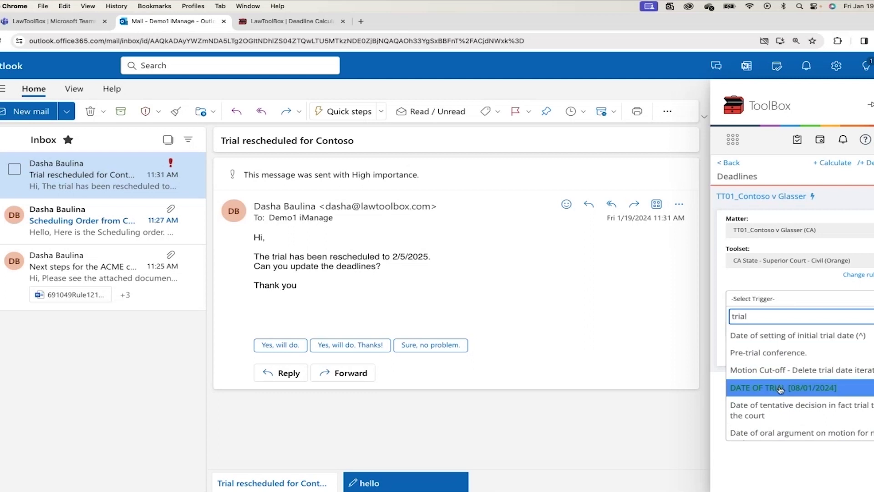
- Calculate deadlines from a DATE OF TRIAL trigger of 02/05/2025 and review the 97 results
left_click(780, 388)
left_click(784, 341)
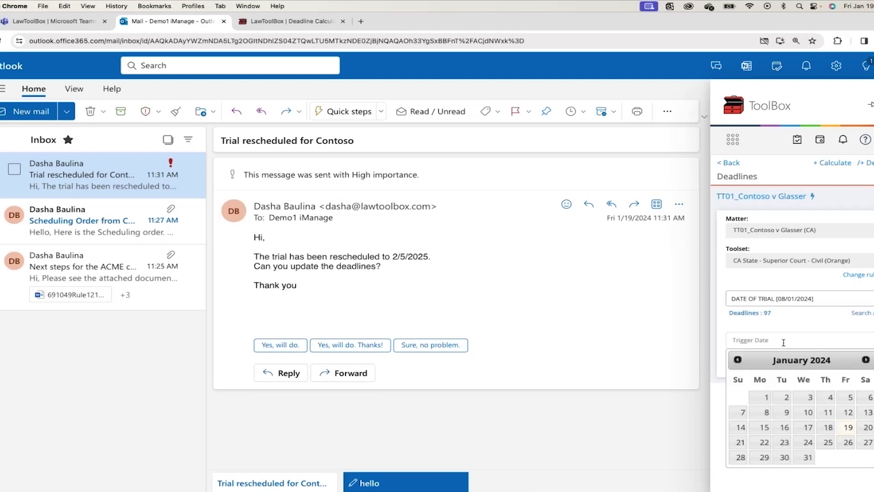
type("02/05/2025")
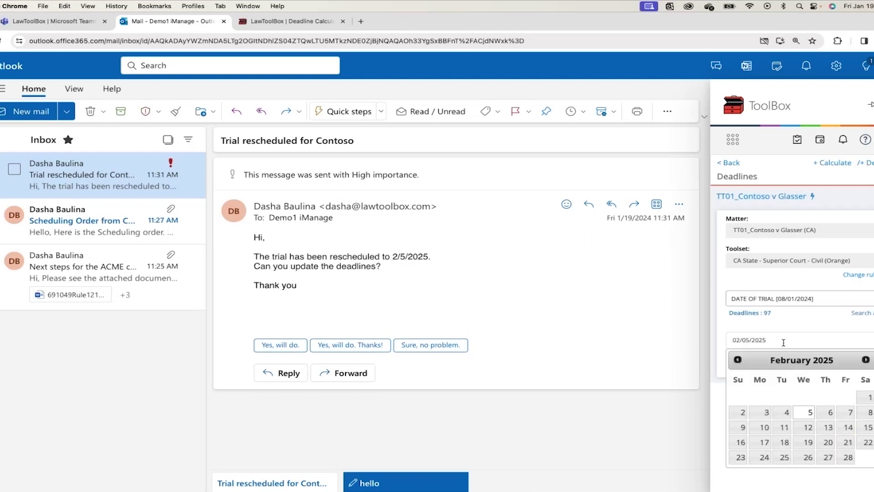
left_click(807, 412)
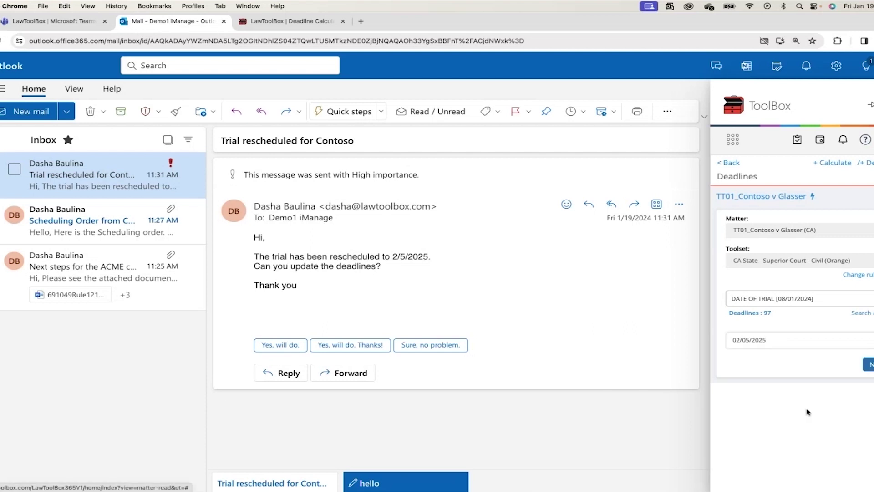
left_click(869, 365)
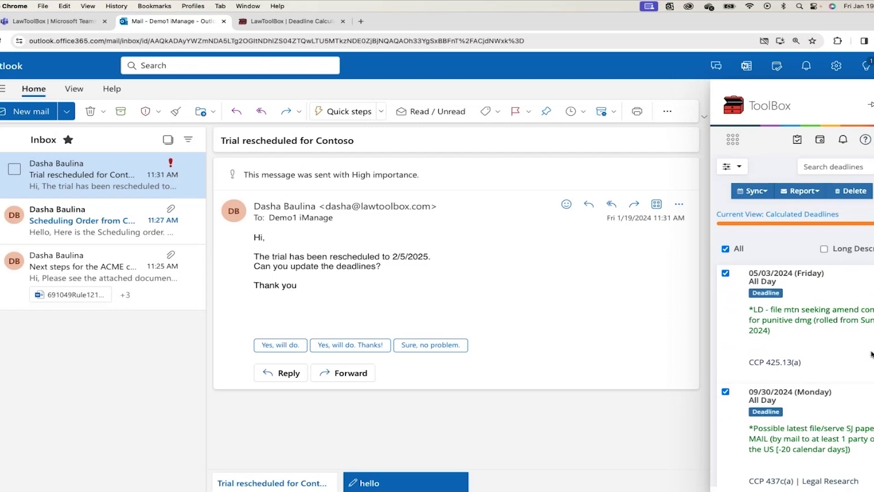
scroll(872, 359, "down", 5)
scroll(873, 354, "down", 4)
scroll(872, 355, "down", 1)
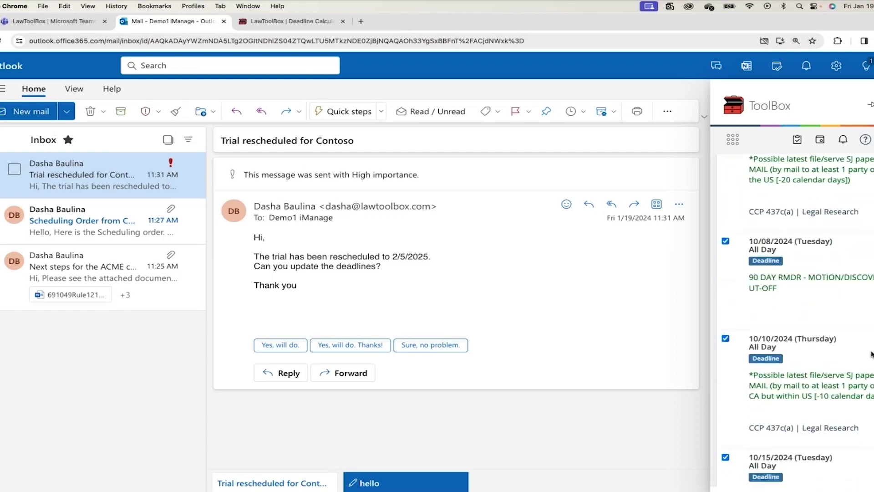
scroll(872, 354, "down", 2)
scroll(872, 354, "down", 3)
scroll(872, 355, "down", 2)
scroll(872, 354, "down", 5)
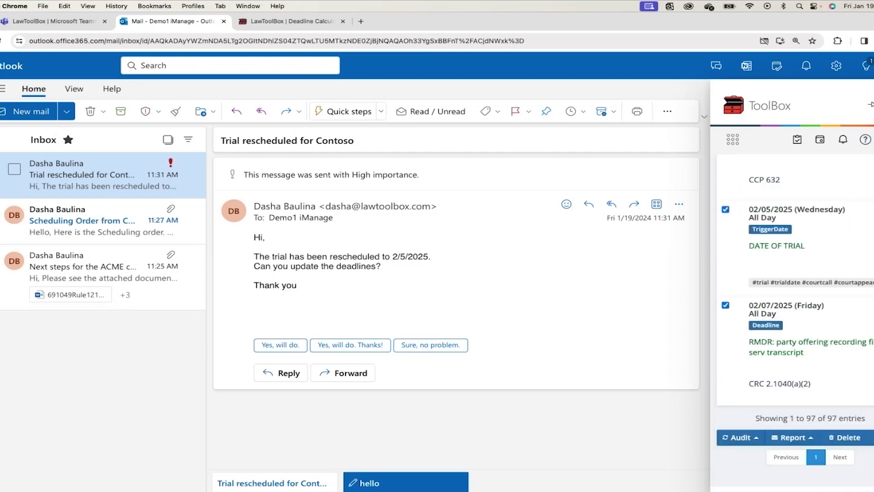
- Convert the 02/05/2025 trial entry into a 9:00 AM–4:00 PM appointment in Department 115
left_click(868, 210)
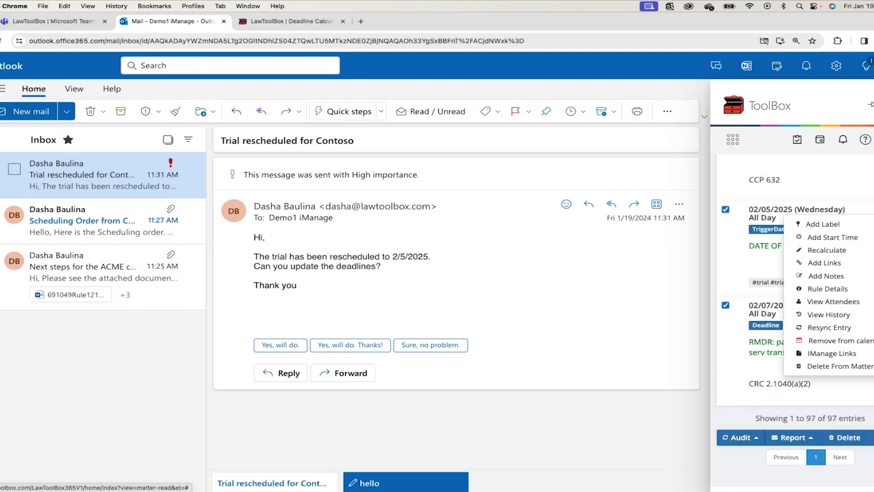
left_click(832, 237)
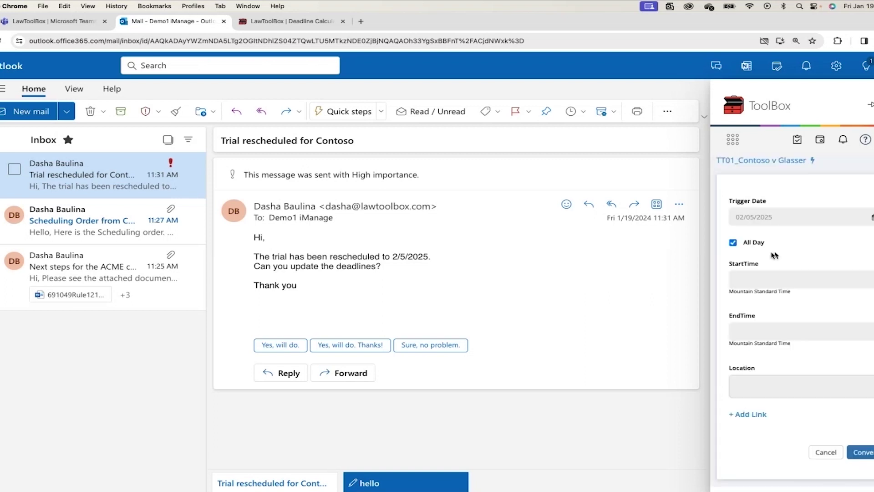
left_click(740, 246)
left_click(774, 386)
type("Department 115")
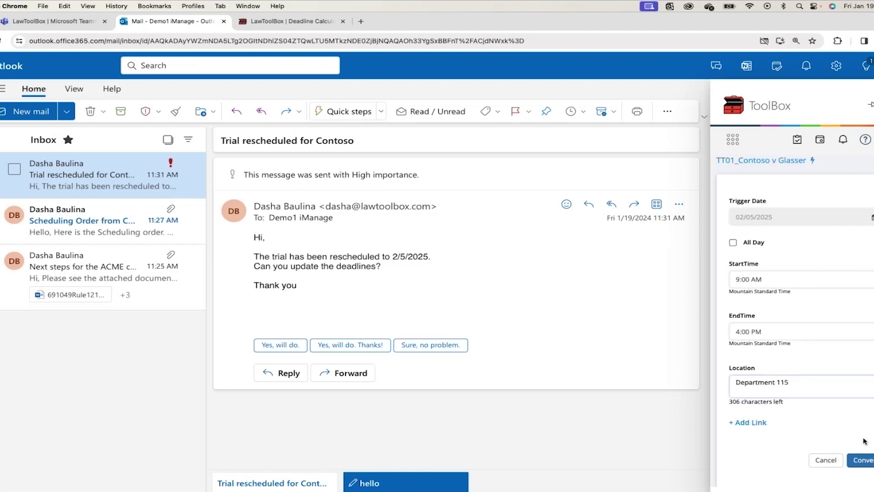
left_click(866, 461)
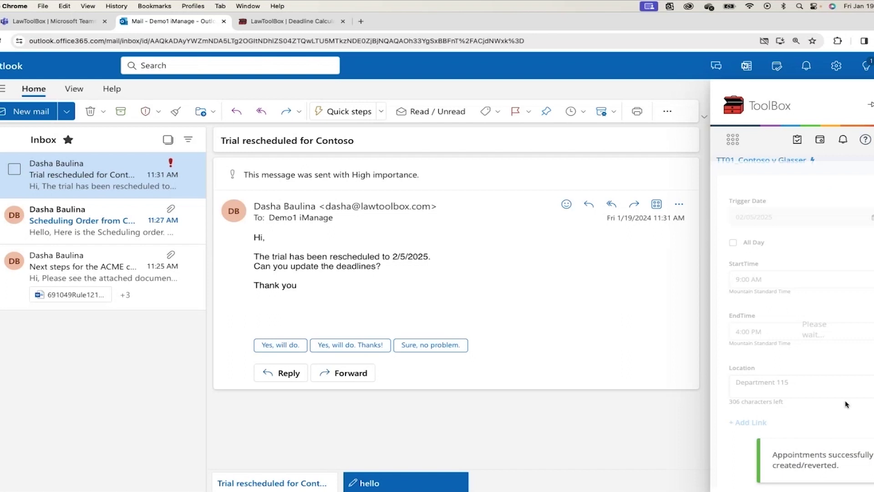
- Attach the Scheduling order ACME iManage document to the 02/05/2025 trial entry
scroll(846, 403, "down", 1)
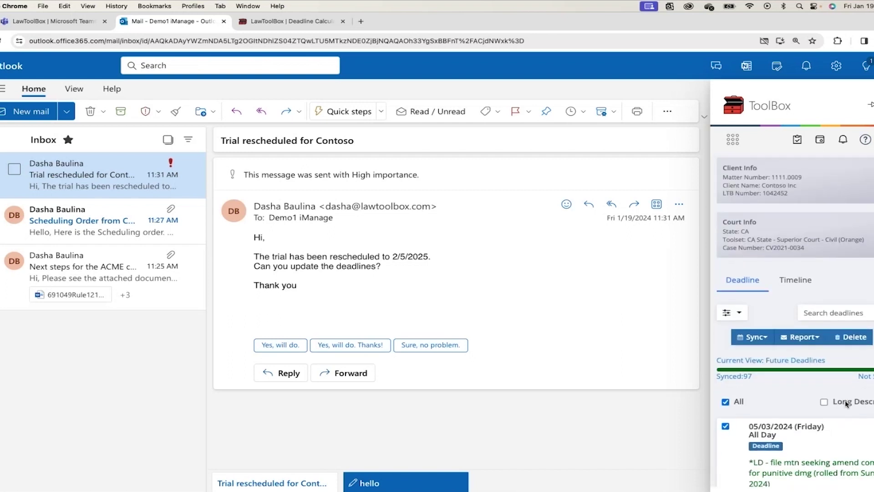
left_click(732, 313)
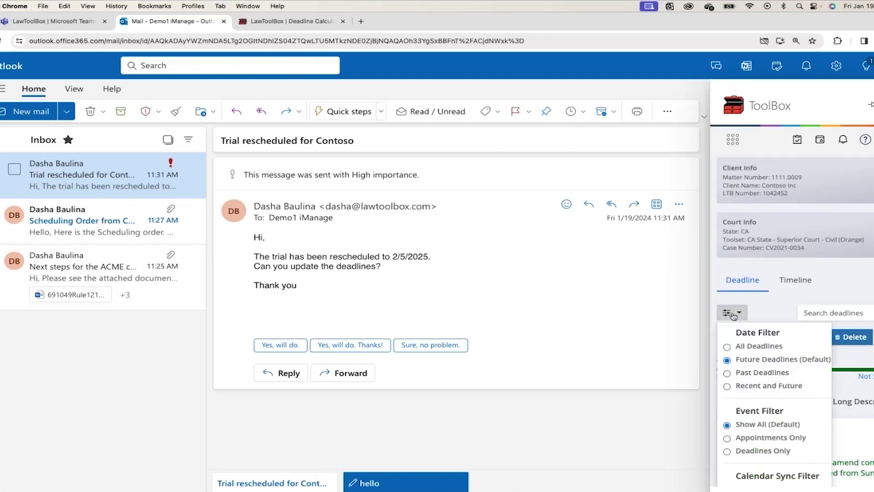
scroll(744, 328, "down", 5)
scroll(743, 327, "down", 1)
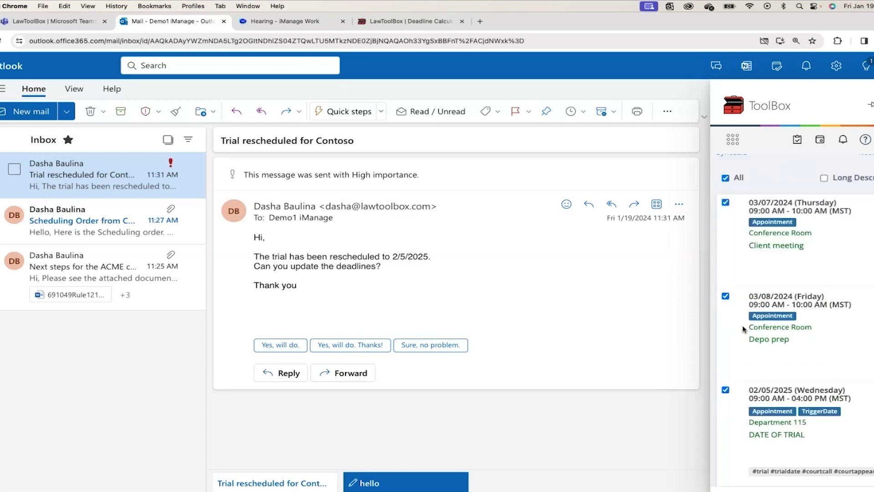
scroll(744, 328, "down", 3)
scroll(743, 329, "down", 3)
right_click(784, 306)
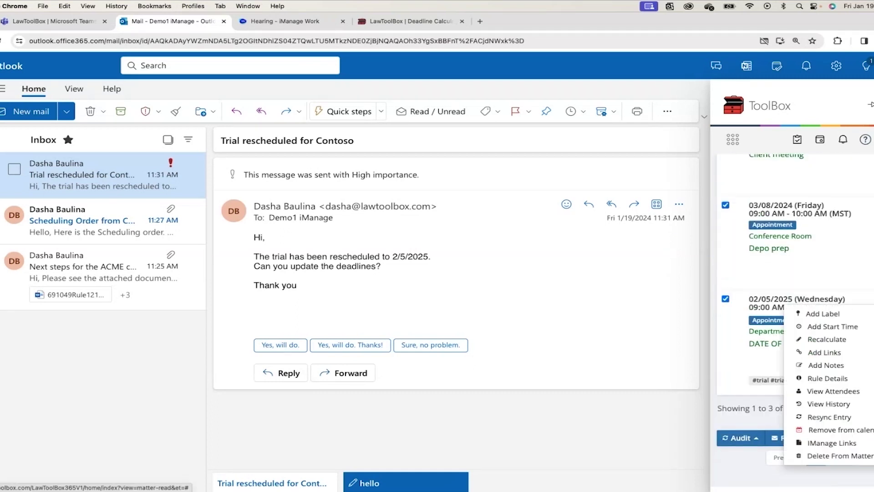
left_click(831, 443)
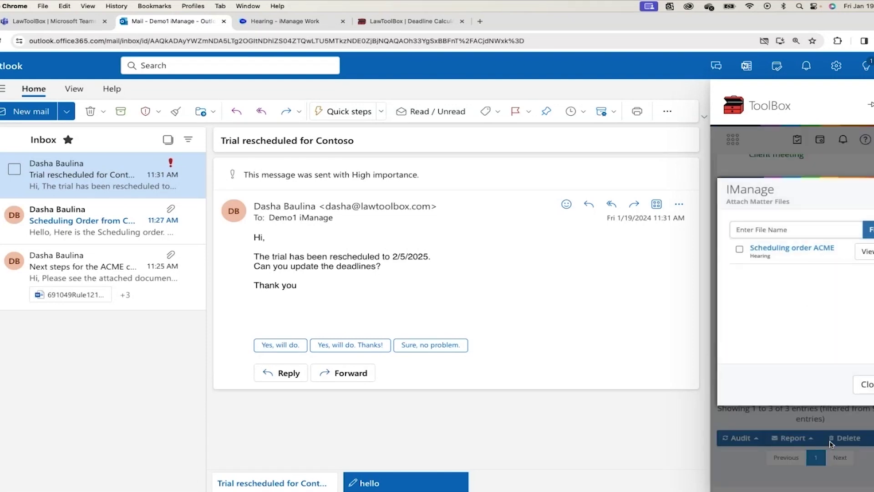
left_click(739, 249)
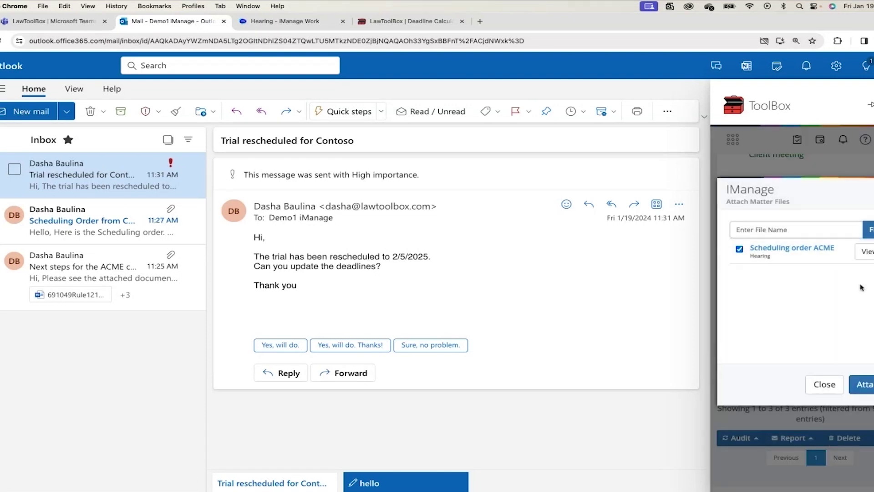
left_click(858, 385)
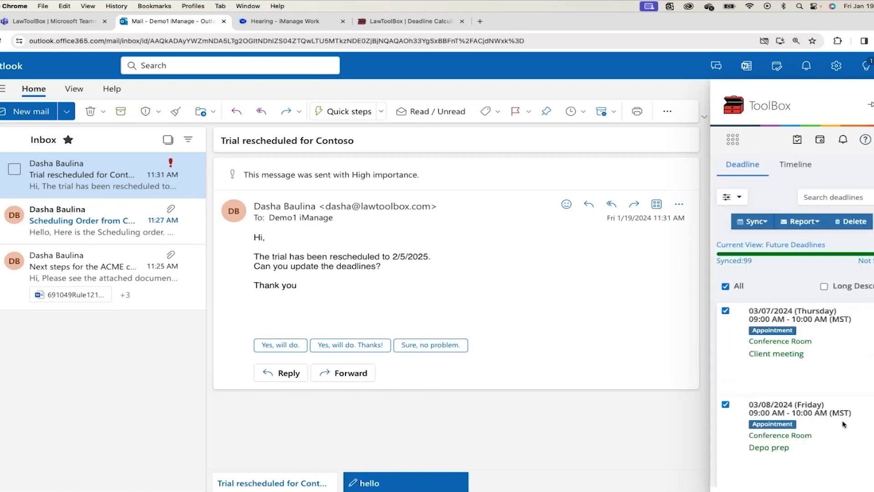
- Send the TT01_Contoso v Glasser deadline report to the matter's members
left_click(809, 229)
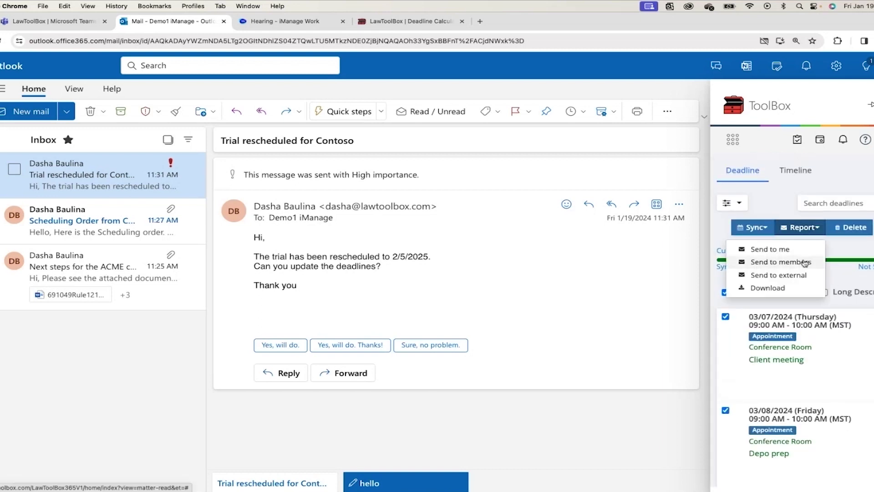
left_click(805, 263)
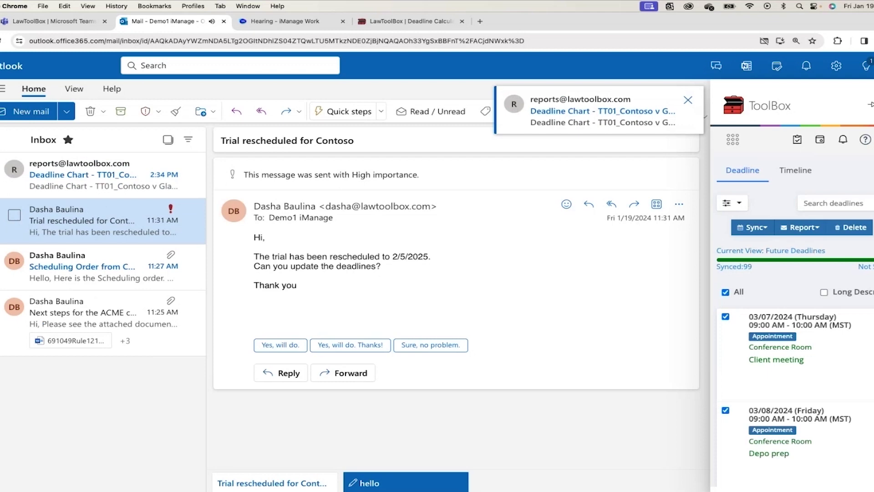
- Find the trial date in the Deadline Chart email, then view that week in Calendar's work week
left_click(751, 111)
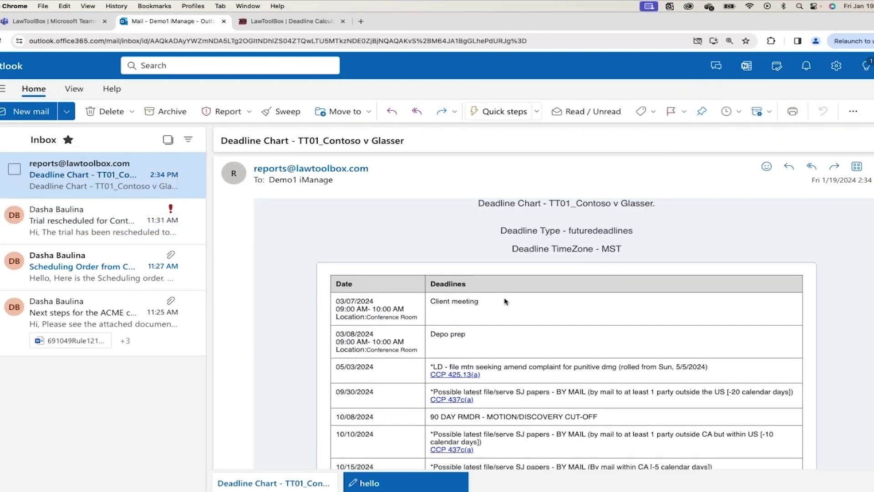
scroll(505, 302, "down", 15)
scroll(505, 302, "down", 10)
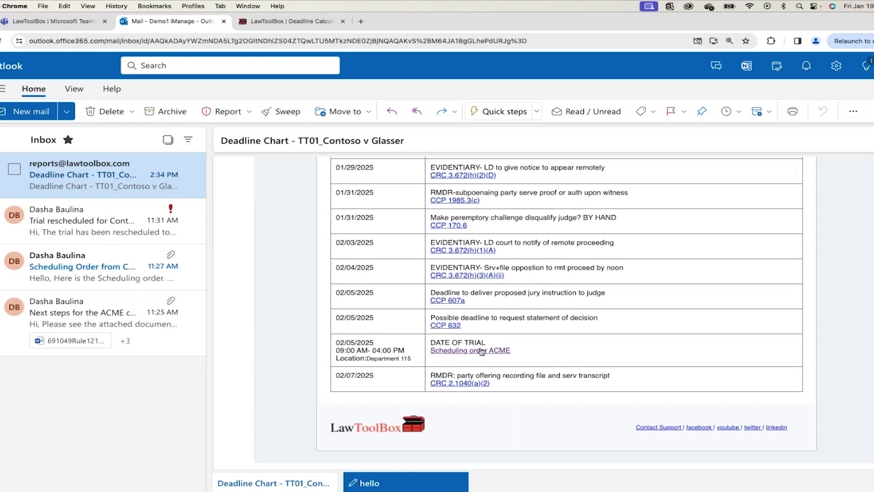
left_click(478, 350)
left_click(154, 114)
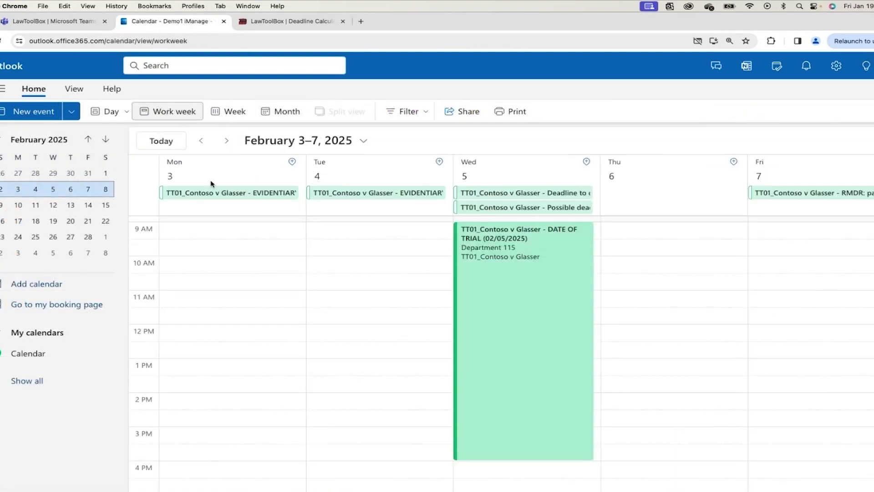
- View the trial date event's details, then return to the LawToolBox dashboard
double_click(486, 269)
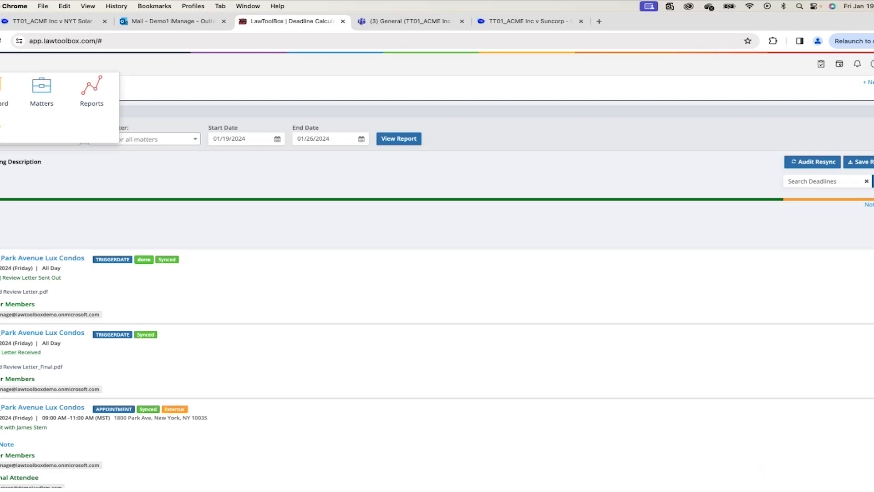
left_click(2, 91)
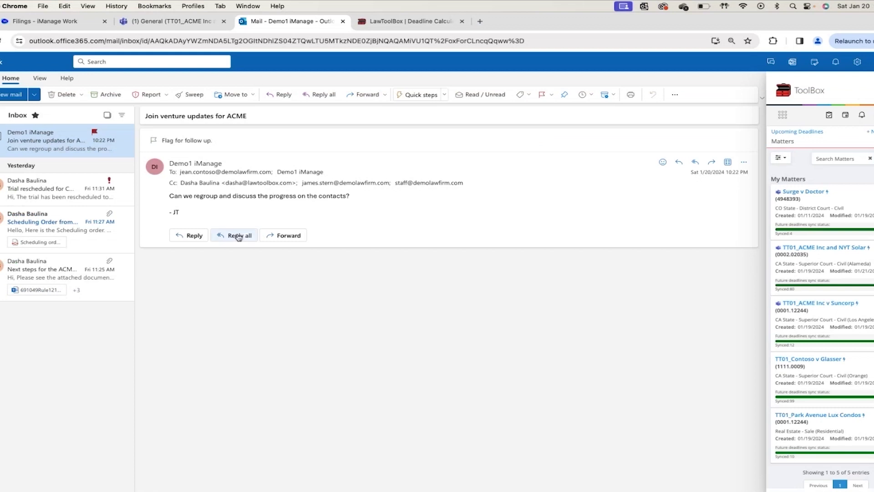
- Start a Reply all on the ACME message, then discard the draft
left_click(235, 235)
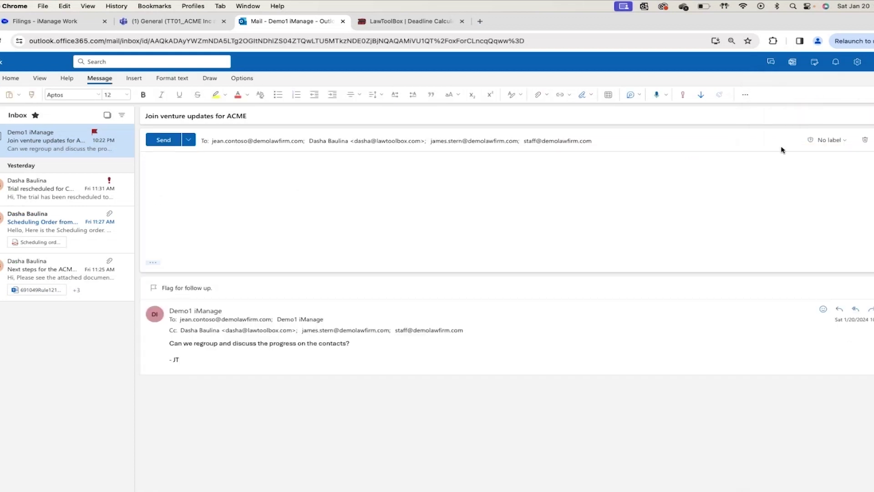
left_click(865, 140)
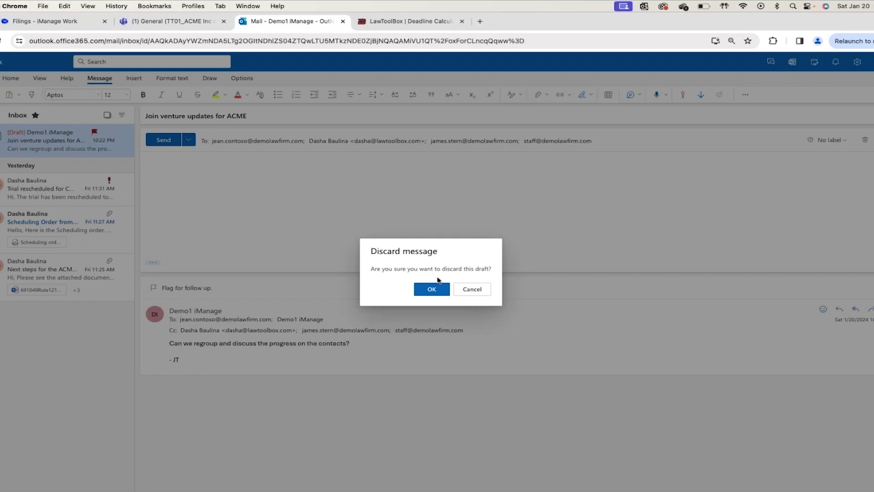
left_click(432, 288)
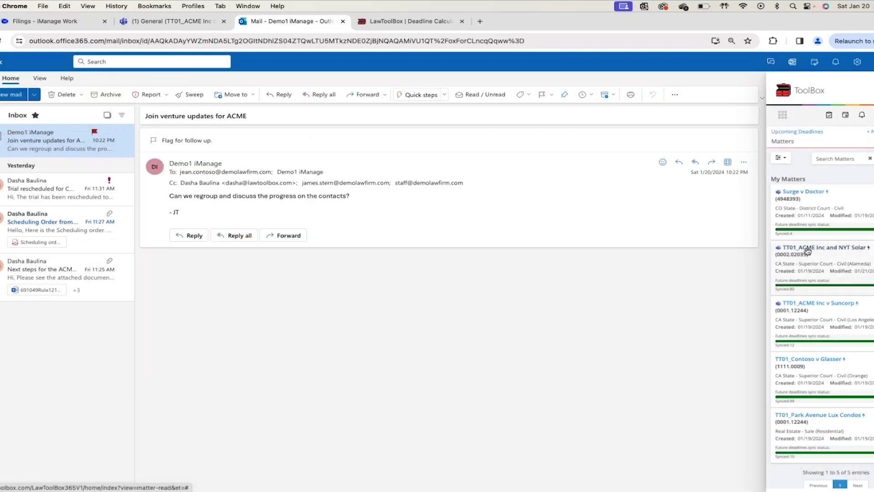
- Open the TT01_ACME Inc and NYT Solar matter's Teams channel through Meet > Teams Chat
left_click(807, 251)
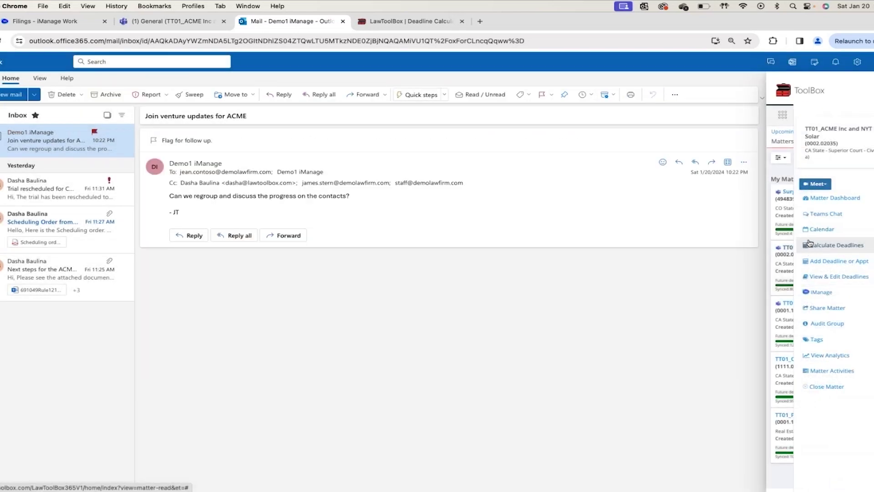
left_click(826, 184)
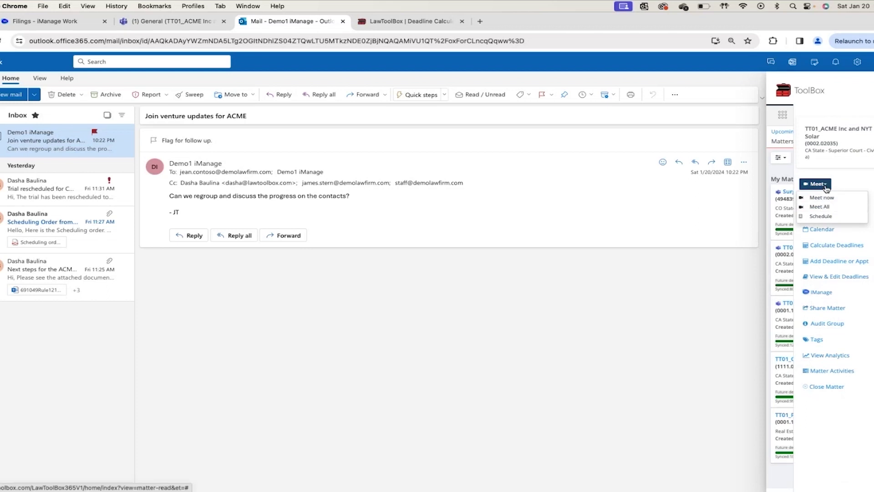
left_click(824, 207)
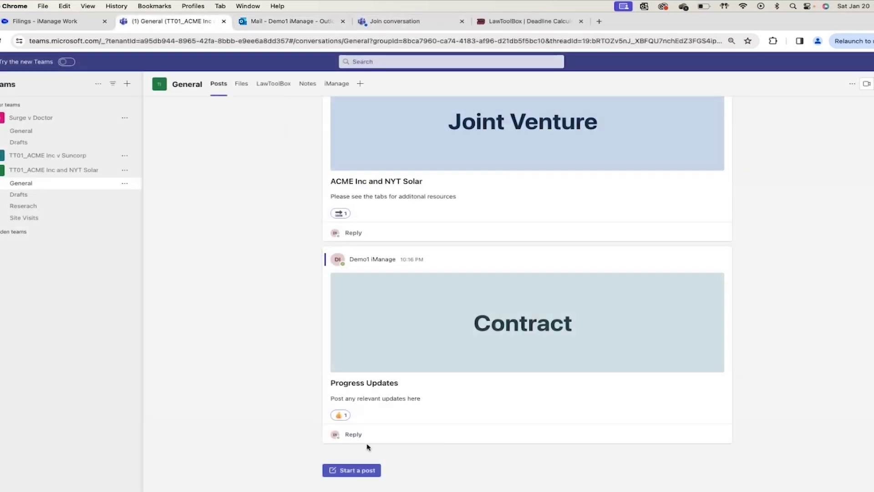
- Post 'Here is the update in the contract' as a reply under the Contract post
left_click(382, 438)
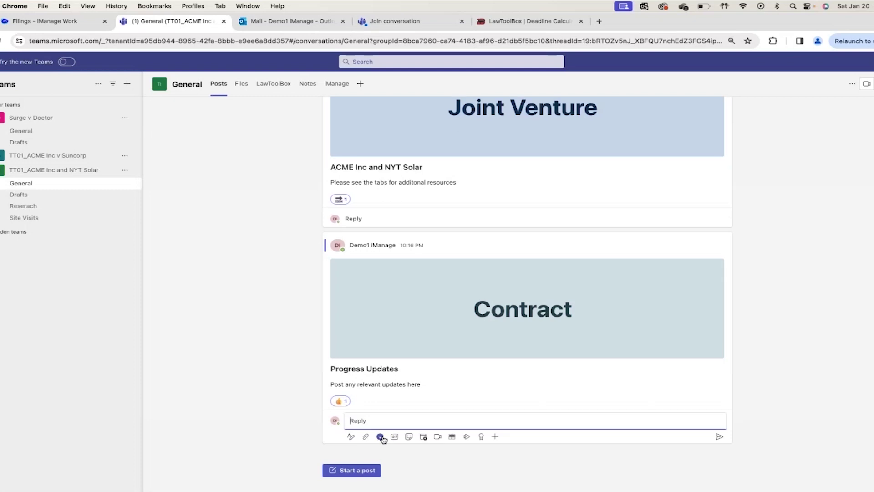
type("Here")
type(" is the update in the contract:")
key("Return")
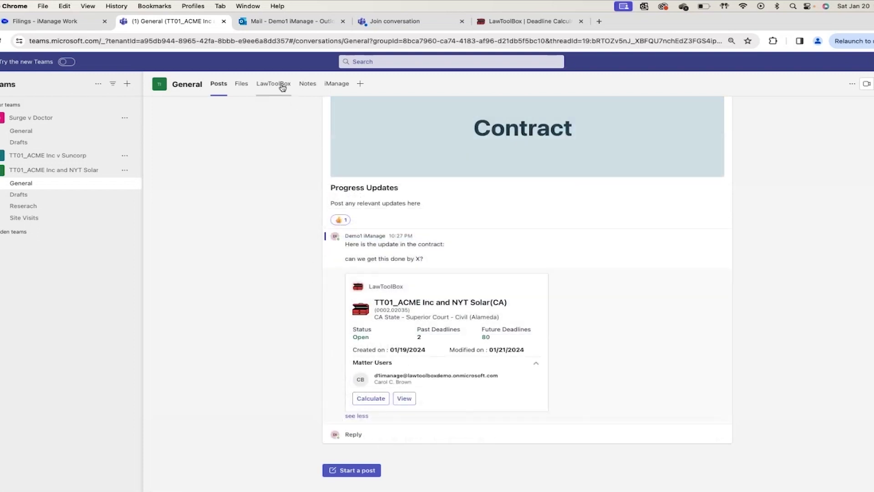
- Show the matter's 80 LawToolBox deadlines in the channel and start a new appointment
left_click(282, 86)
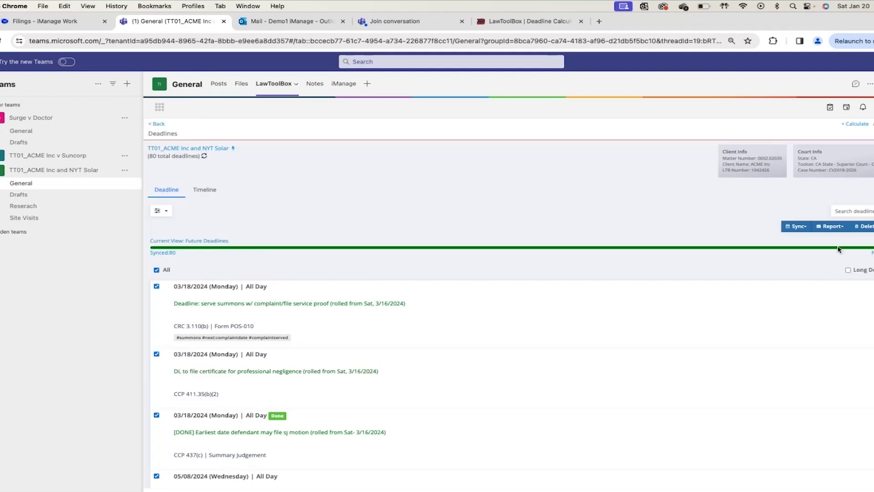
left_click(847, 107)
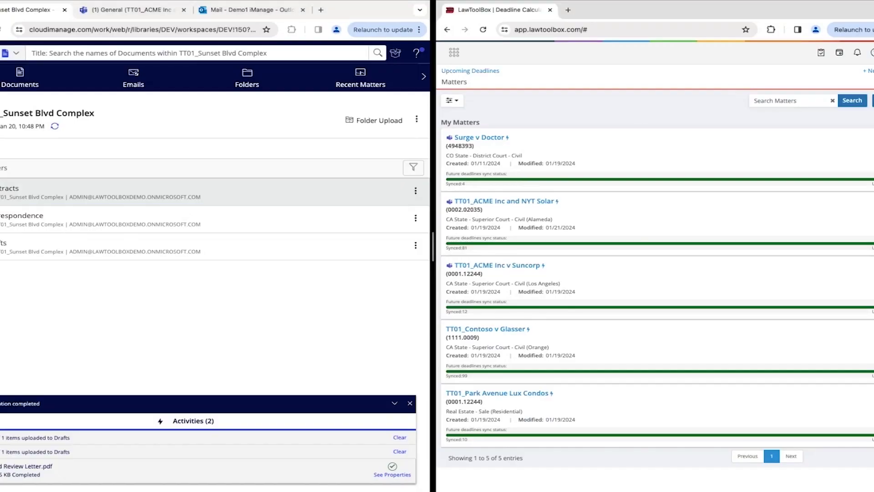
- Start a new matter linked to the iManage matter TT01_Sunset Blvd Complex
left_click(867, 70)
left_click(608, 171)
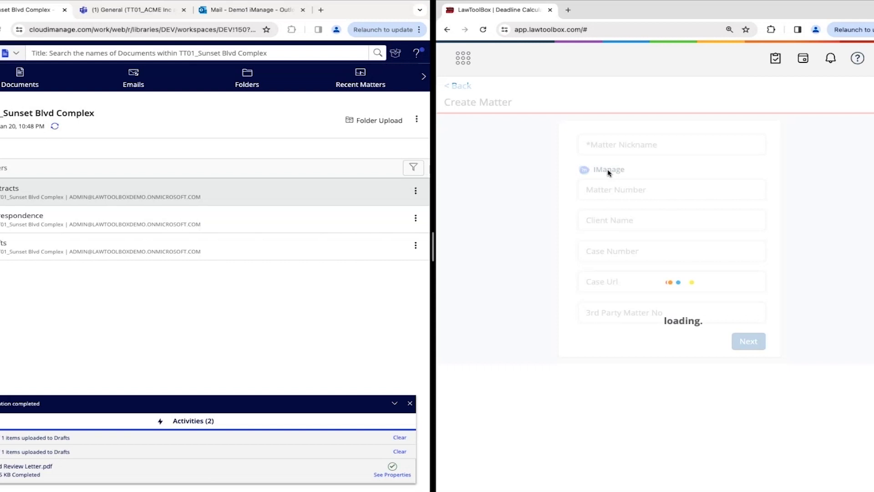
type("Sunset")
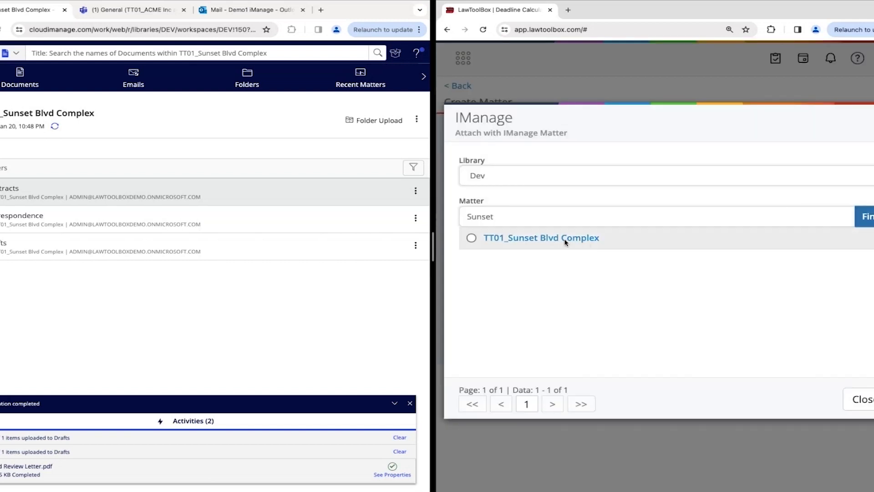
left_click(587, 246)
left_click(748, 341)
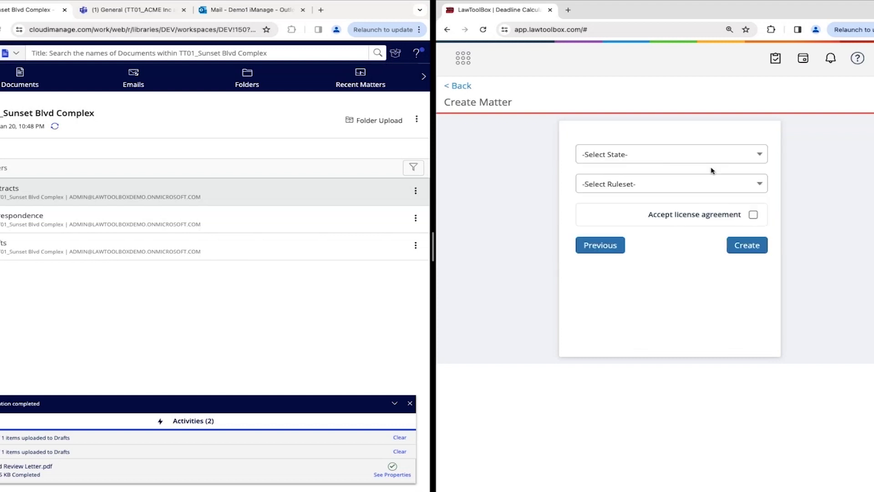
- Set the state to California and the ruleset to Real Estate - Purchase (Residential)
left_click(709, 158)
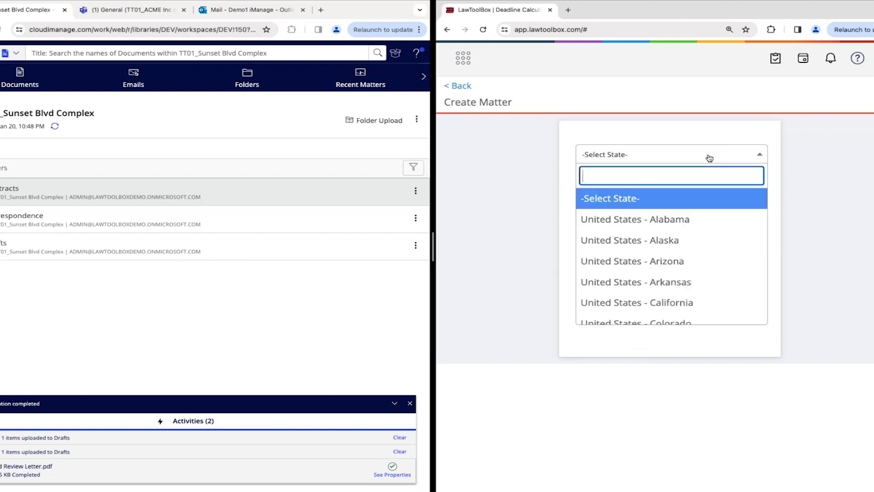
scroll(703, 246, "down", 3)
scroll(705, 255, "down", 2)
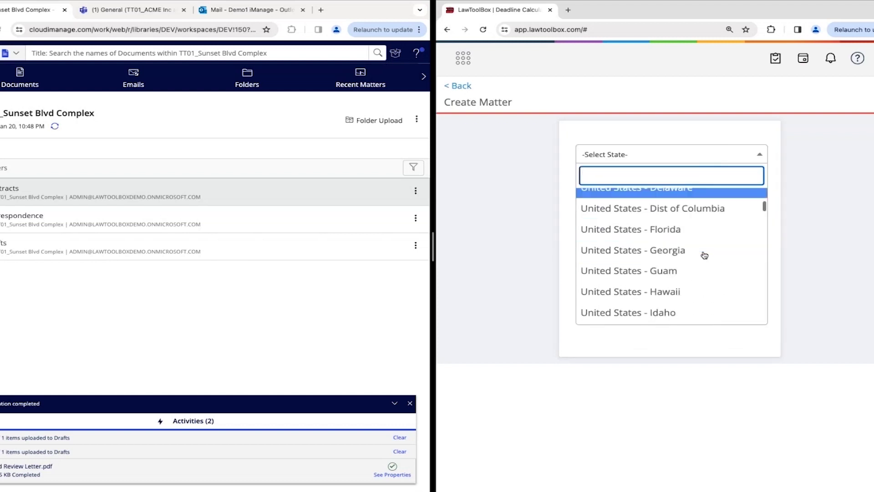
scroll(703, 254, "down", 2)
scroll(702, 253, "down", 1)
left_click(685, 187)
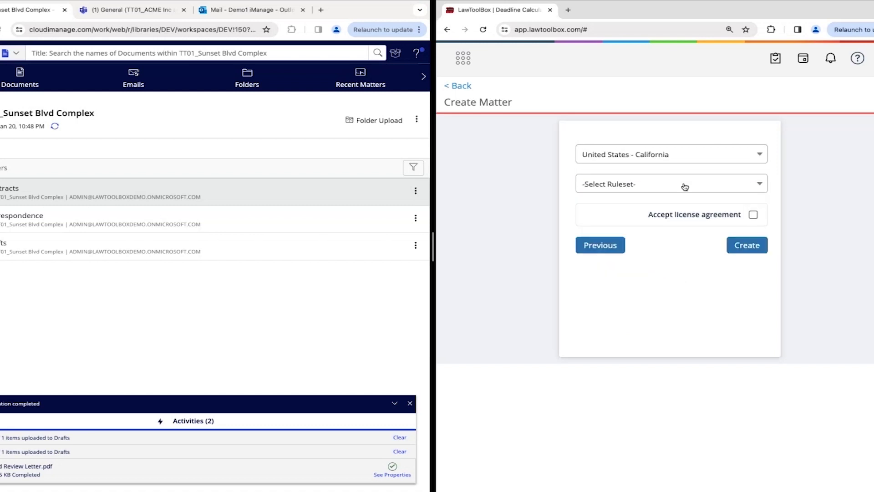
left_click(685, 187)
scroll(681, 273, "down", 1)
scroll(682, 278, "down", 2)
scroll(682, 285, "down", 2)
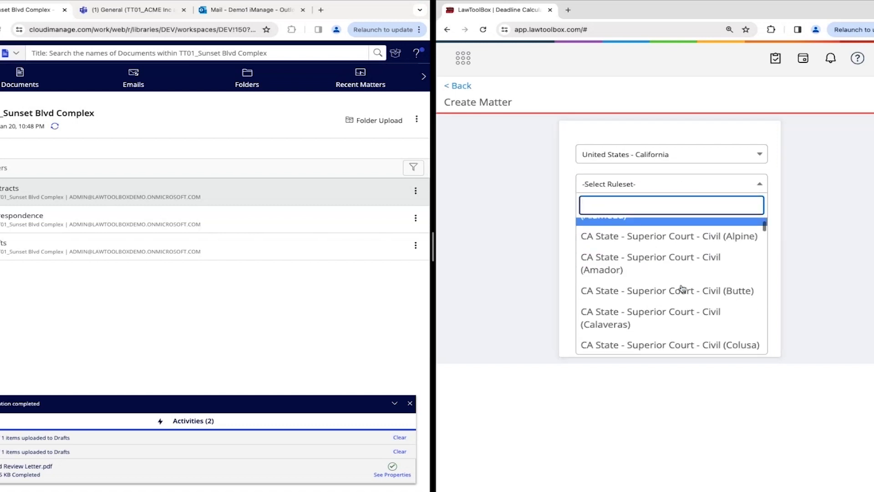
scroll(682, 288, "down", 2)
scroll(681, 287, "down", 2)
type("real")
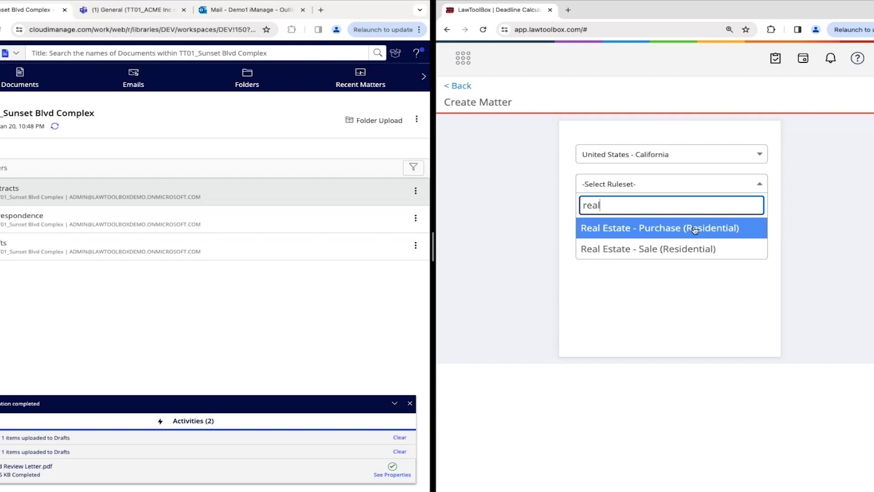
left_click(694, 230)
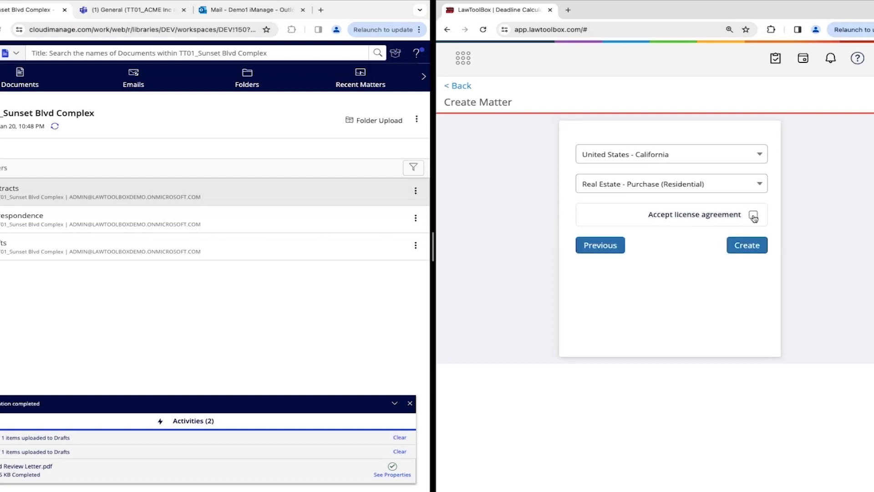
- Accept the license, create the matter, and open its iManage Work workspace
left_click(753, 214)
left_click(752, 245)
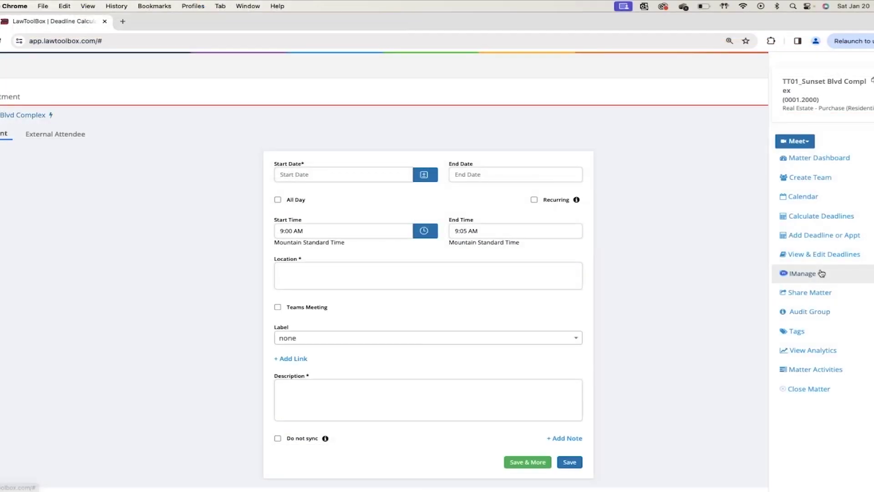
left_click(821, 273)
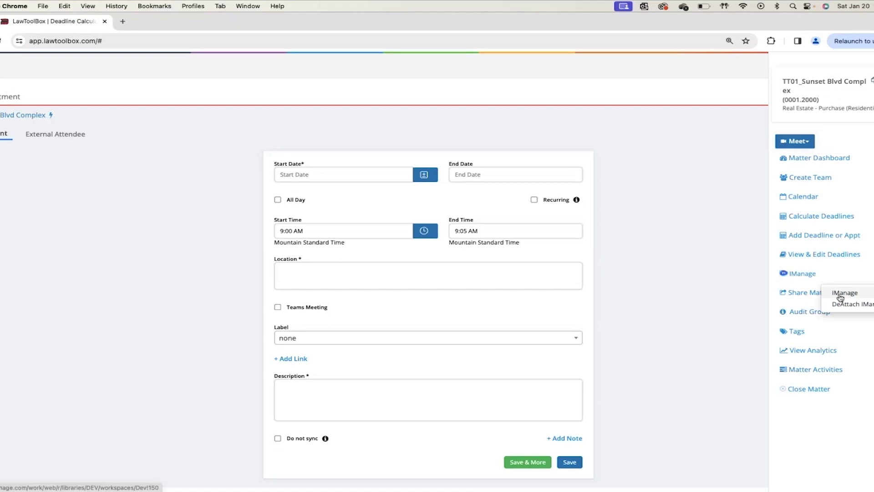
left_click(841, 293)
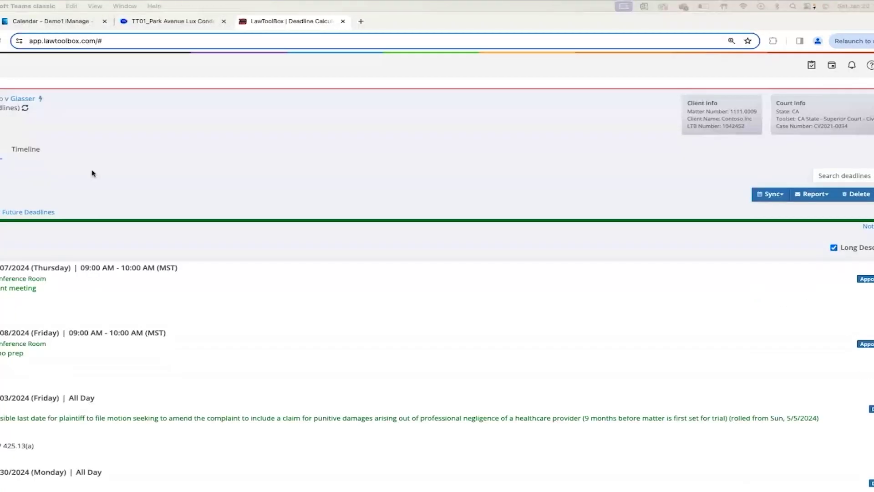
scroll(93, 173, "down", 1)
scroll(92, 173, "down", 1)
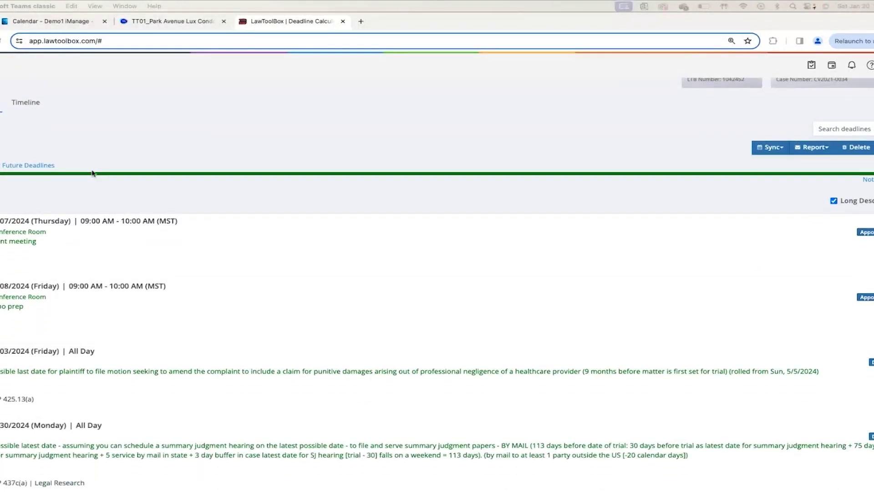
scroll(93, 173, "down", 1)
scroll(93, 173, "down", 2)
scroll(92, 172, "down", 2)
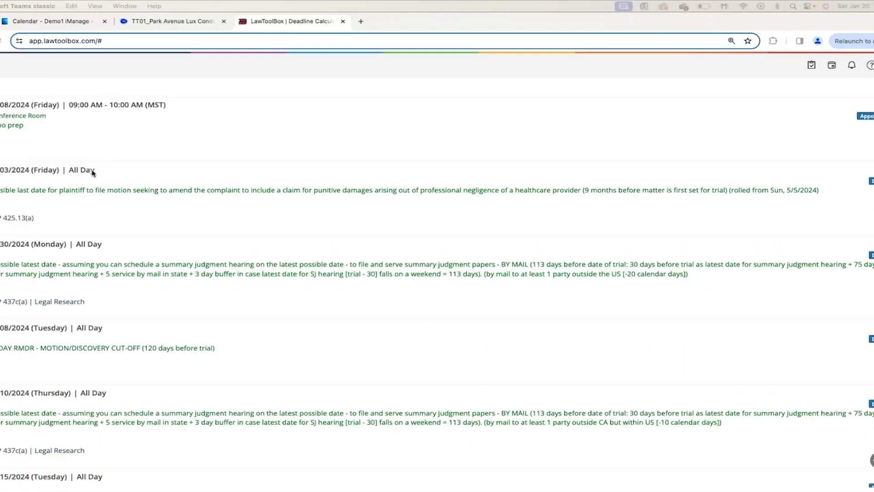
scroll(93, 173, "down", 1)
scroll(92, 173, "down", 1)
scroll(92, 173, "down", 1)
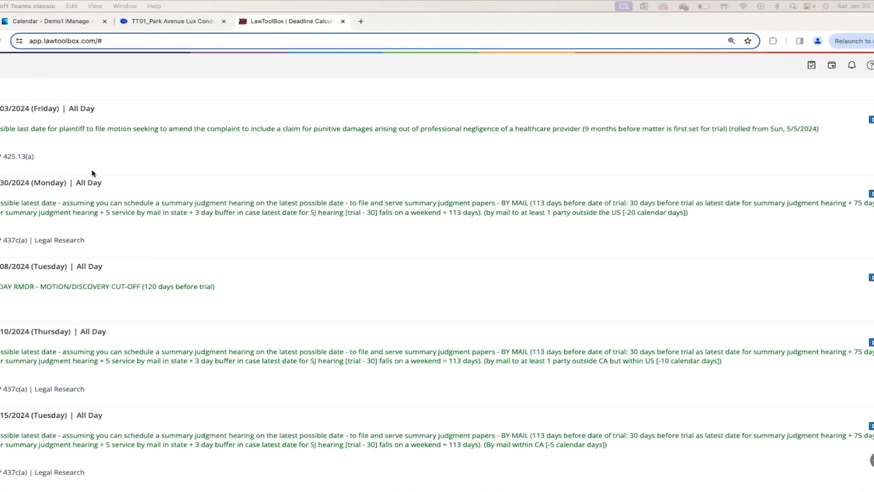
scroll(92, 173, "down", 2)
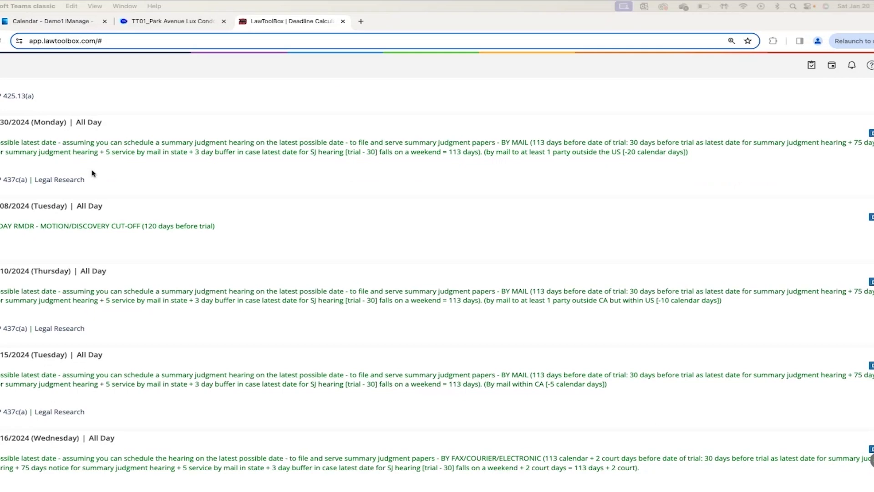
scroll(92, 173, "down", 1)
scroll(92, 173, "down", 3)
scroll(92, 173, "down", 1)
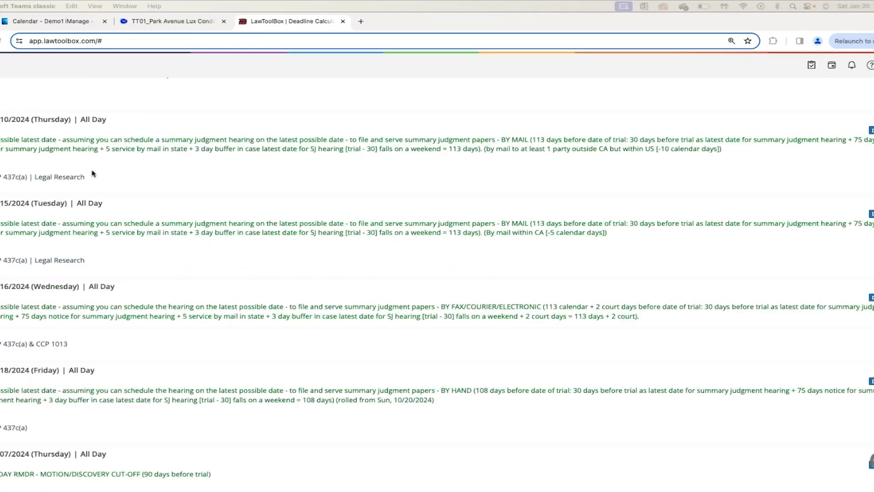
scroll(92, 173, "down", 4)
scroll(92, 173, "down", 1)
scroll(92, 173, "down", 2)
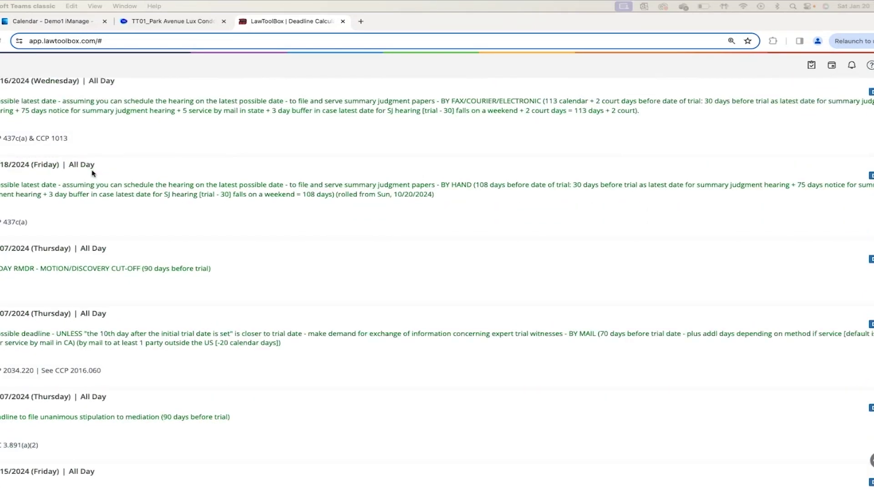
scroll(93, 174, "down", 2)
scroll(92, 174, "down", 5)
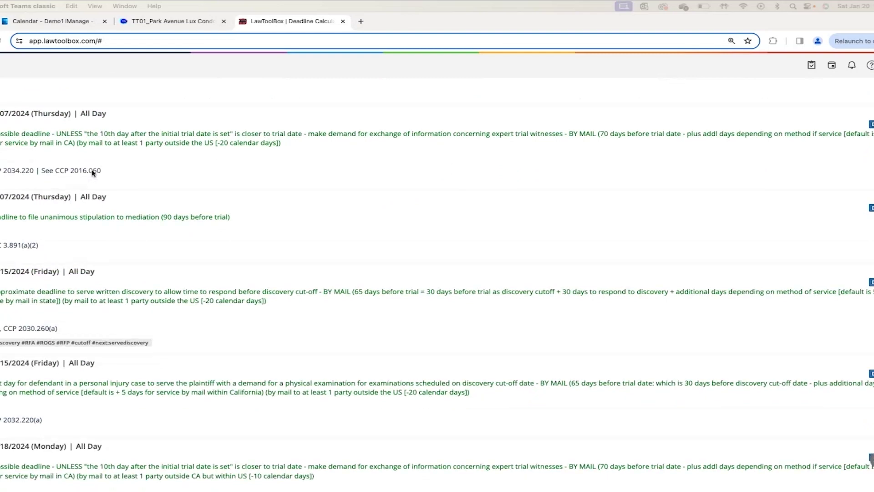
scroll(92, 174, "down", 1)
scroll(92, 173, "down", 1)
scroll(92, 174, "down", 1)
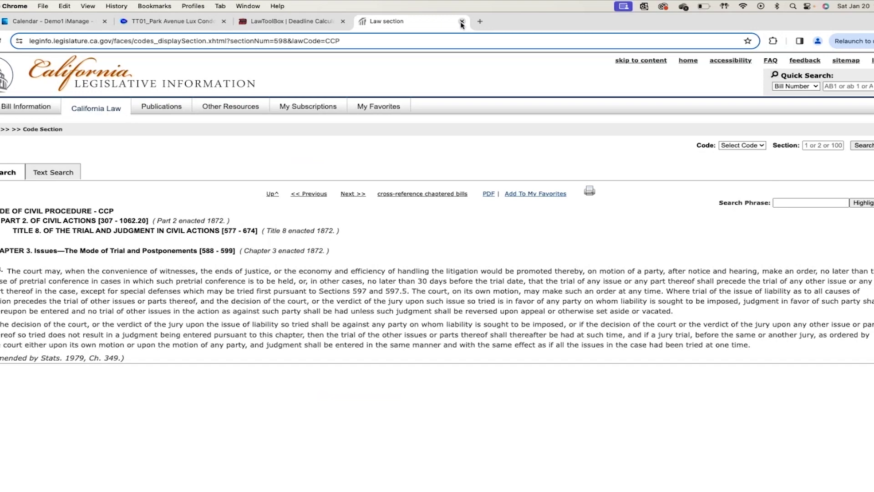
left_click(462, 21)
scroll(364, 279, "down", 1)
scroll(363, 279, "down", 2)
scroll(363, 279, "down", 2)
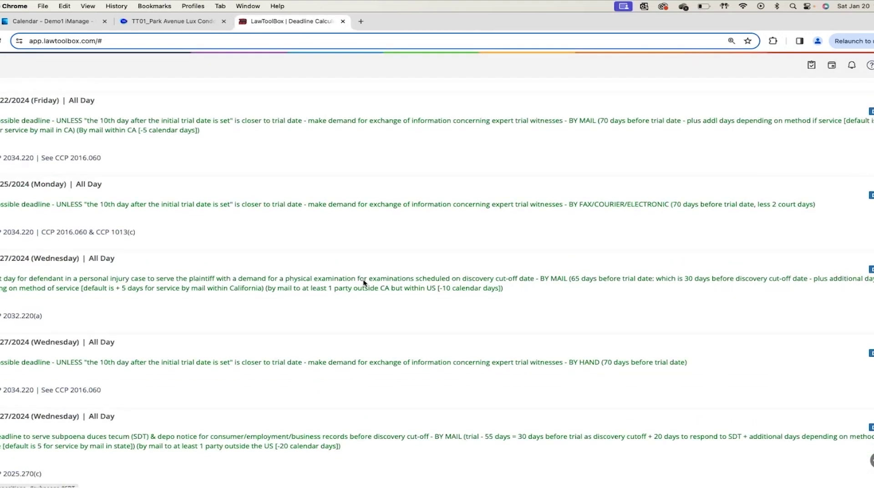
scroll(364, 280, "down", 1)
scroll(364, 280, "down", 3)
scroll(364, 281, "down", 3)
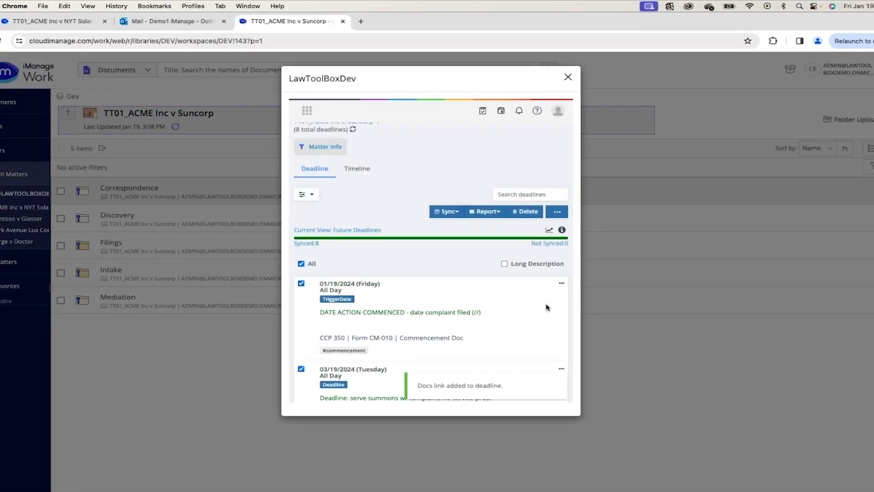
- Create a Teams team for TT01_ACME Inc v Suncorp from the Litigation template
scroll(547, 308, "up", 2)
left_click(327, 157)
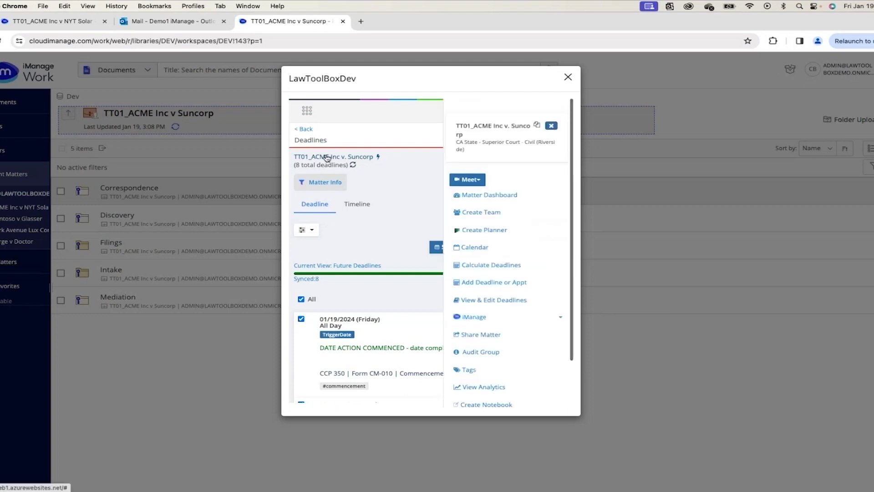
left_click(482, 213)
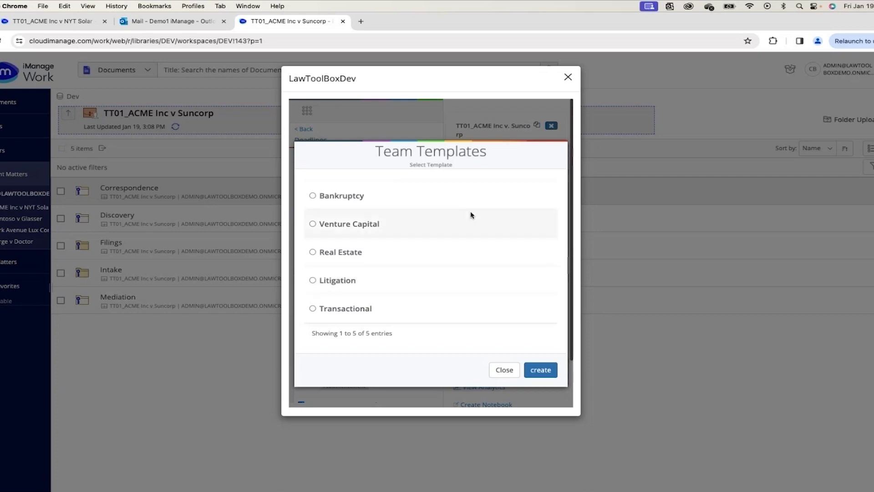
left_click(342, 281)
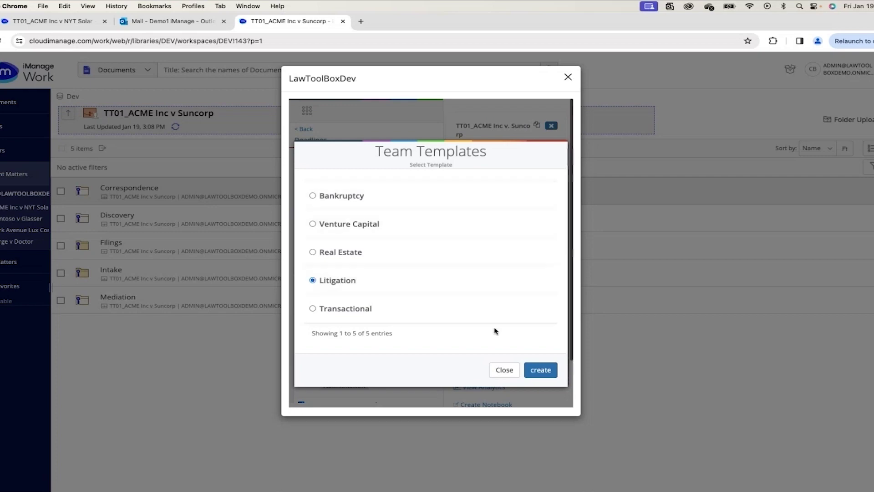
left_click(537, 373)
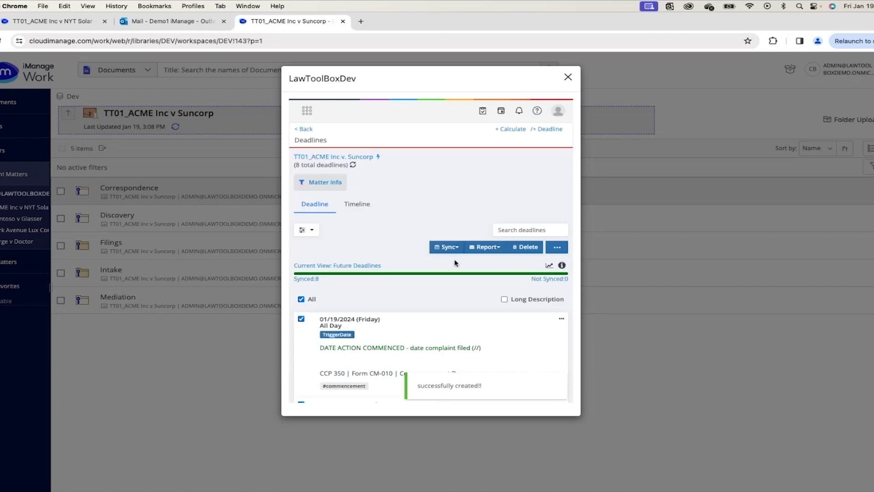
- Open the new Suncorp team's General channel in Teams
left_click(358, 157)
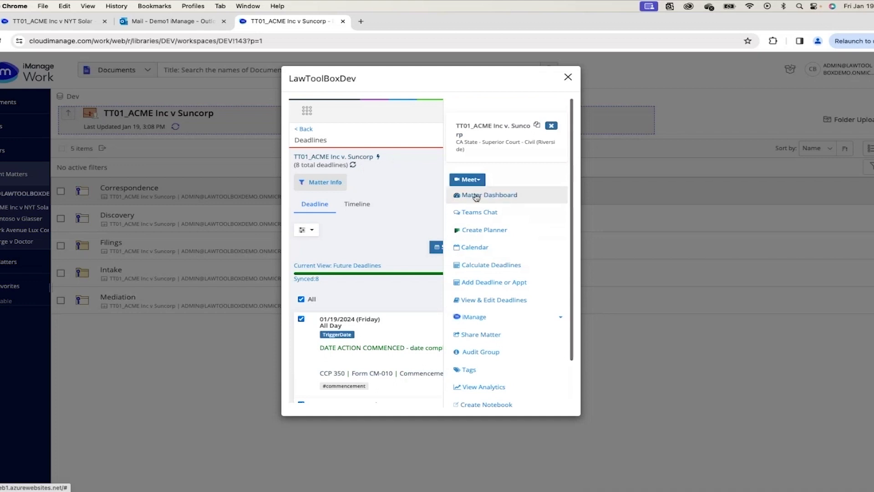
left_click(479, 213)
left_click(32, 183)
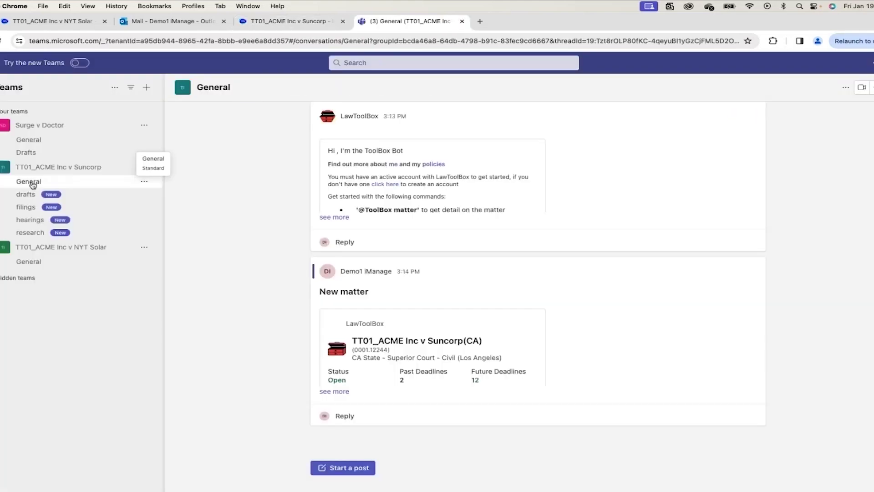
- Expand the Suncorp New matter card and view its LawToolBox deadlines
left_click(330, 392)
left_click(358, 390)
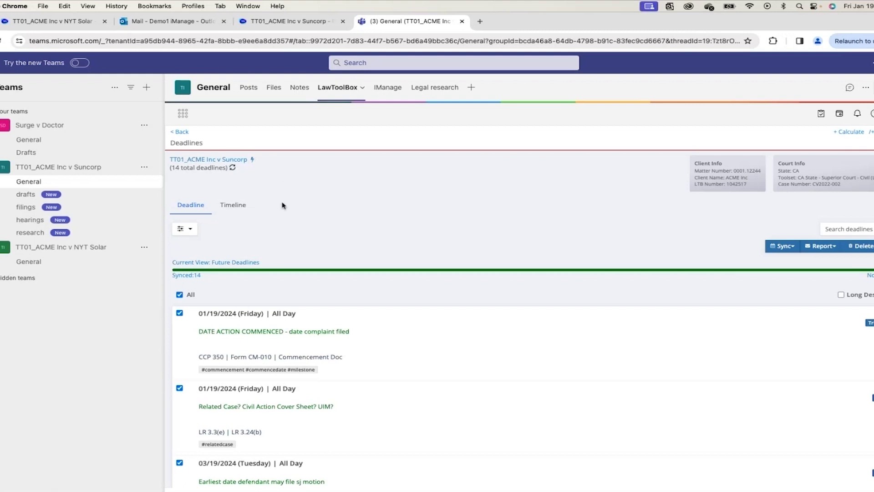
left_click(227, 160)
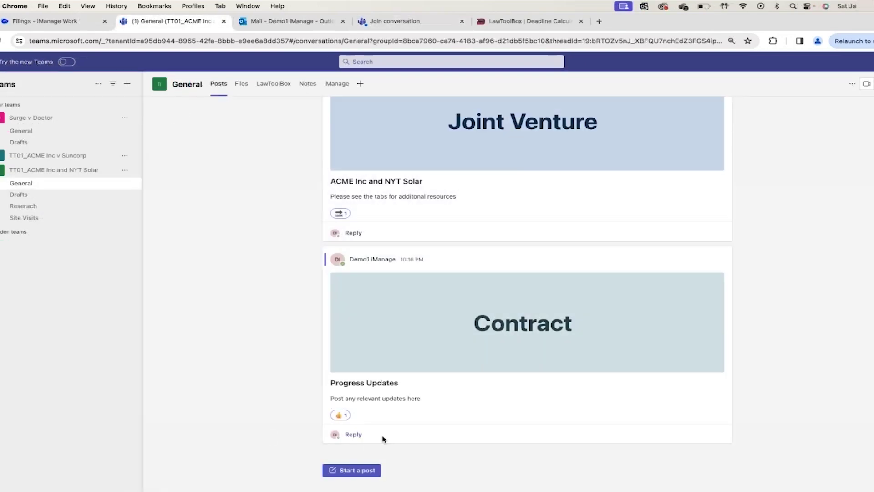
- Start a reply to Progress Updates in the NYT Solar team and show its deadlines
left_click(384, 435)
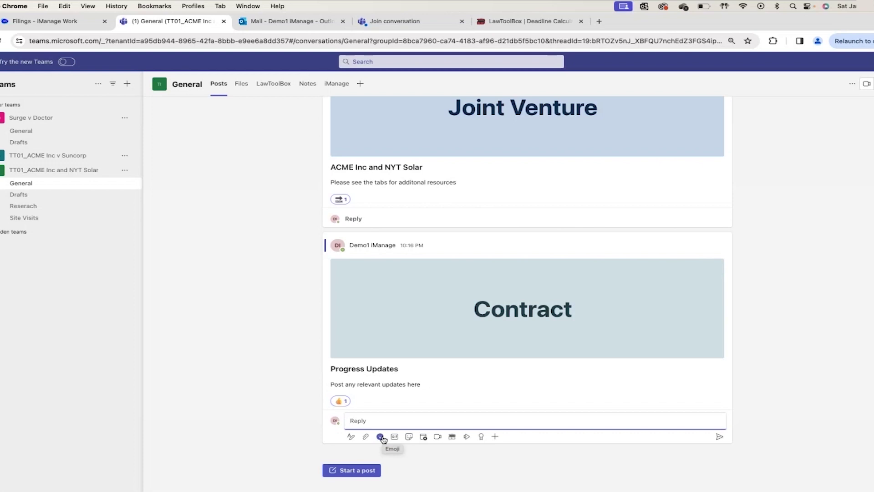
type("He")
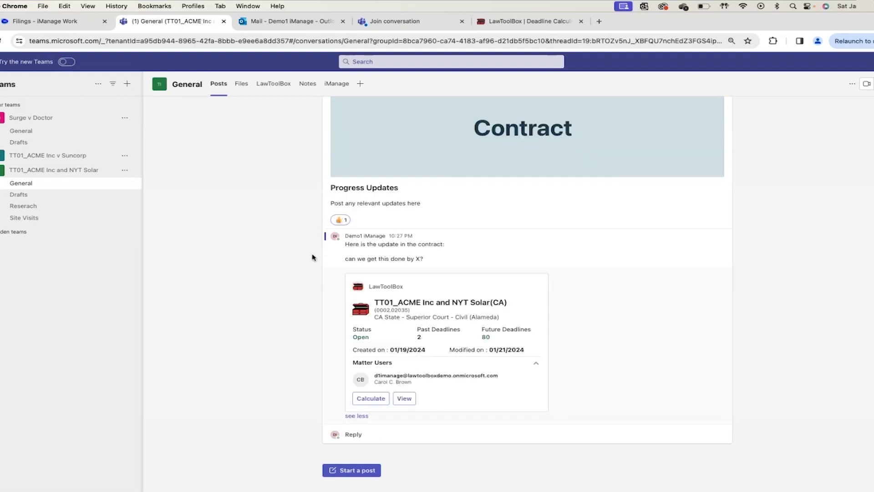
left_click(283, 87)
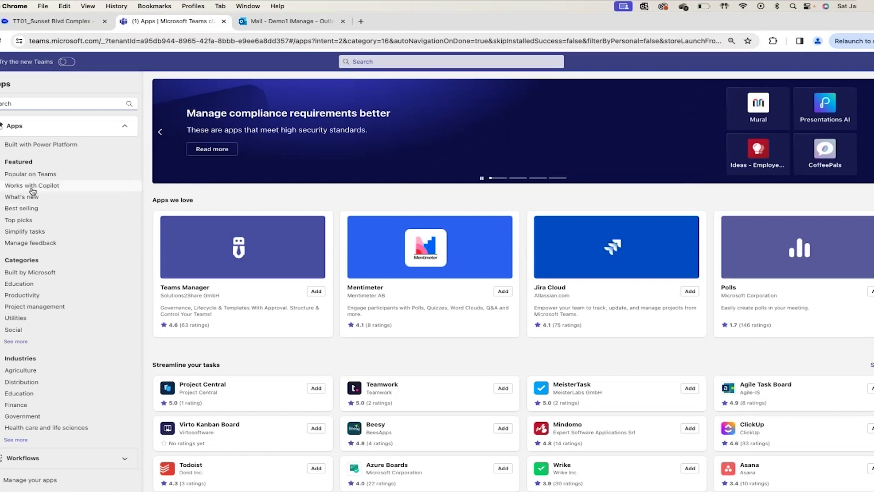
- Go from LawToolBox's Works with Copilot listing to the LawToolBox Admin Portal sign-in page
left_click(37, 187)
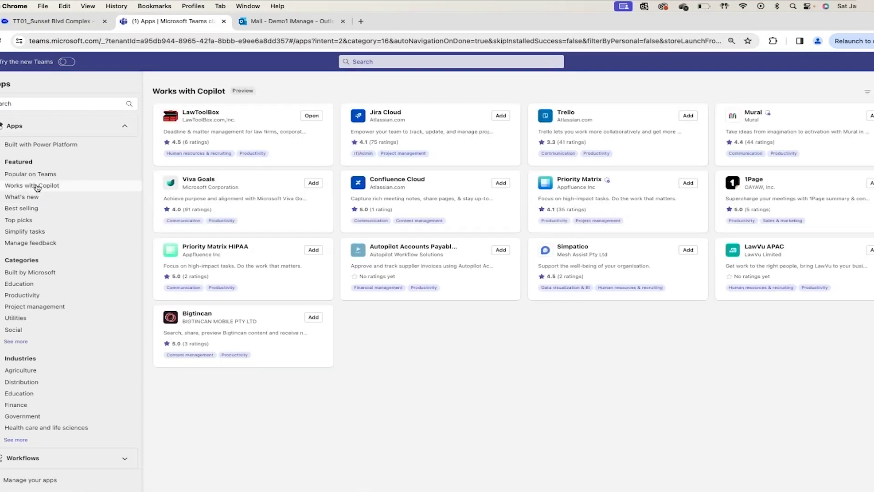
left_click(217, 134)
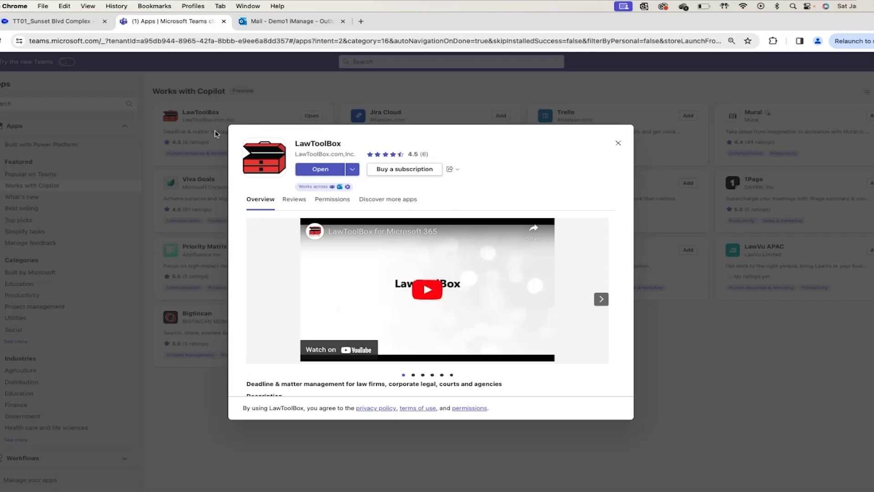
left_click(433, 171)
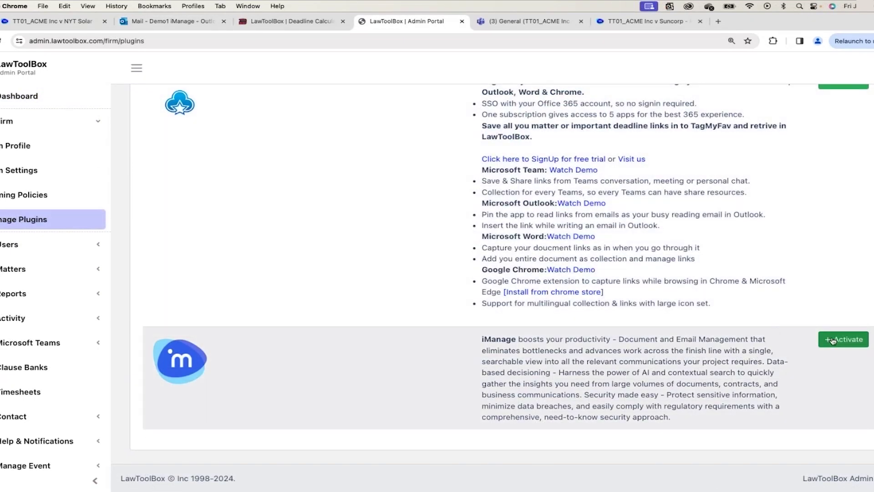
- Activate the iManage plugin on the Manage Plugins page
left_click(832, 340)
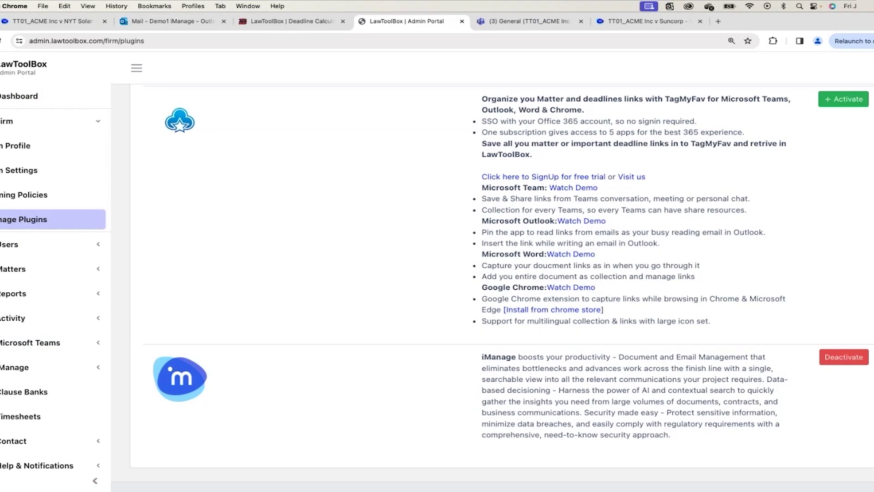